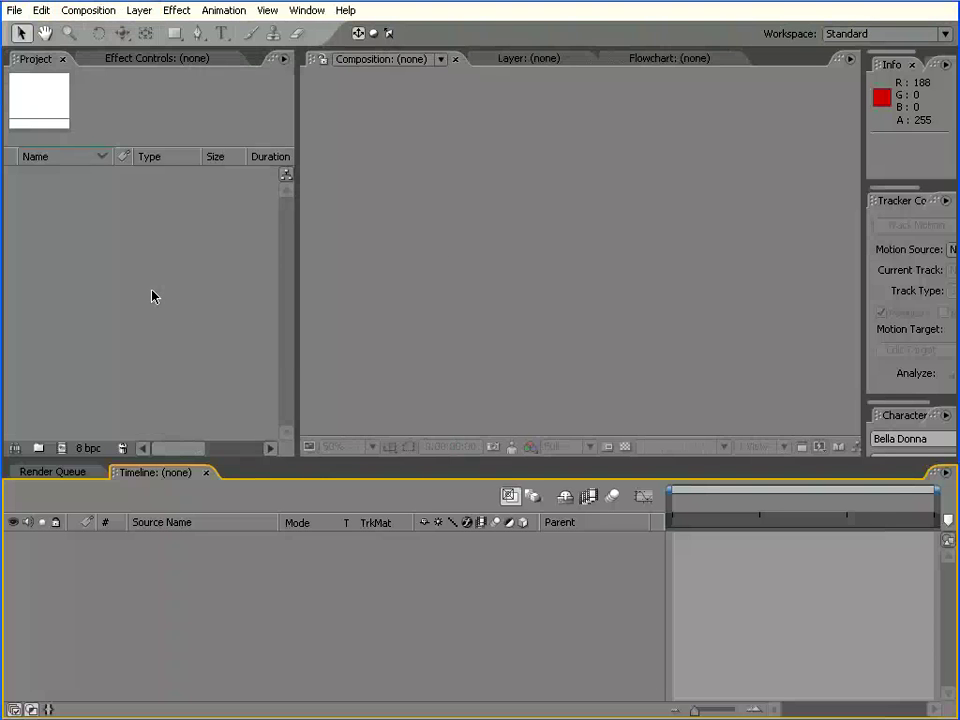
Step: Narrow the Project panel so the Composition viewer gets more width
left_click_drag(298, 354, 274, 350)
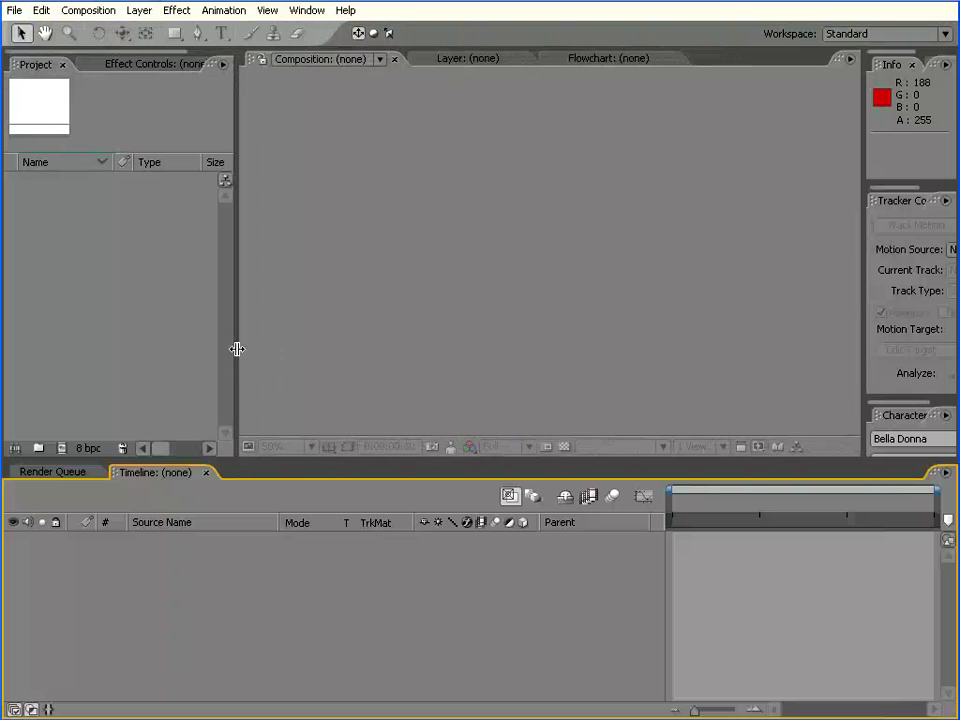
Step: Create Comp 1 with the NTSC DV Widescreen 720×480 preset, 23.976 fps, 12 seconds long
right_click(41, 197)
left_click(72, 202)
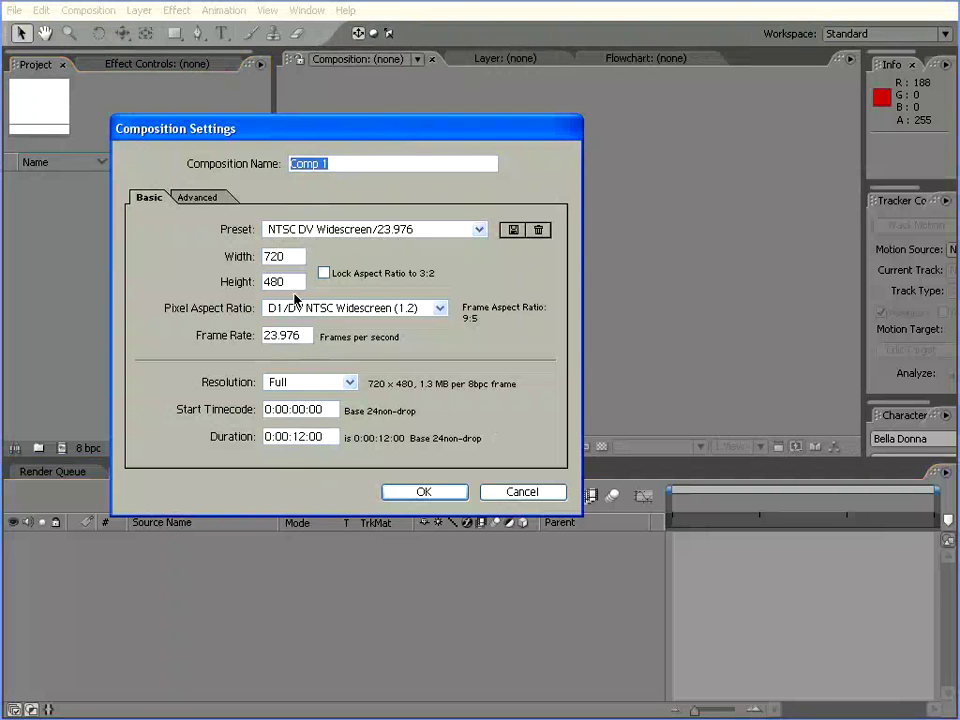
left_click(424, 492)
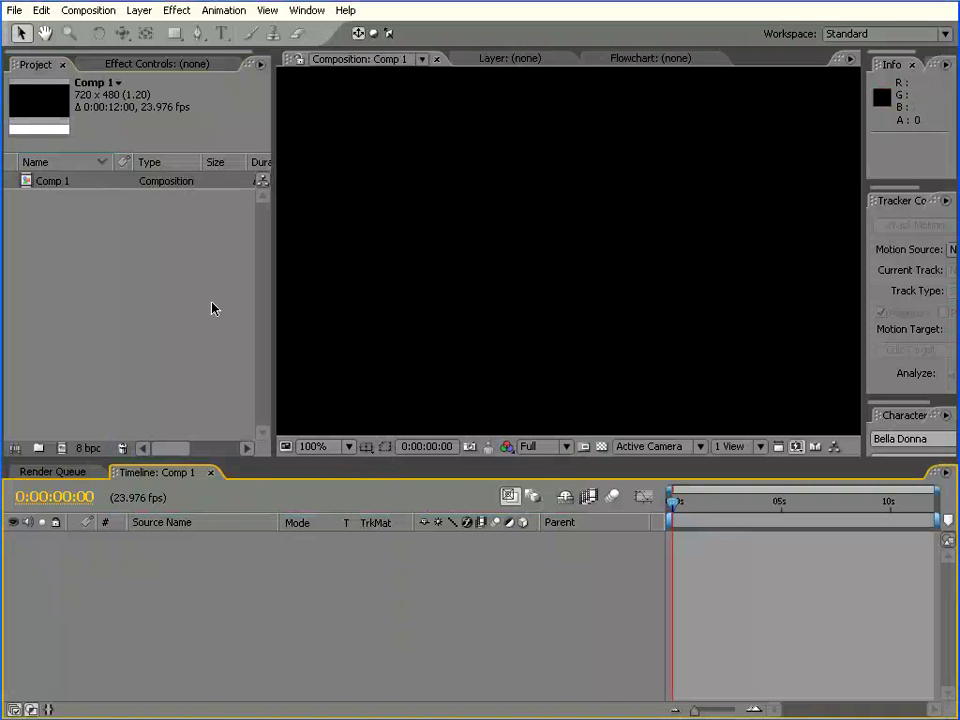
Step: Add a 720×480 solid coloured 5585FF, Medium Royal Blue Solid 1, to Comp 1
left_click(142, 11)
mouse_move(148, 33)
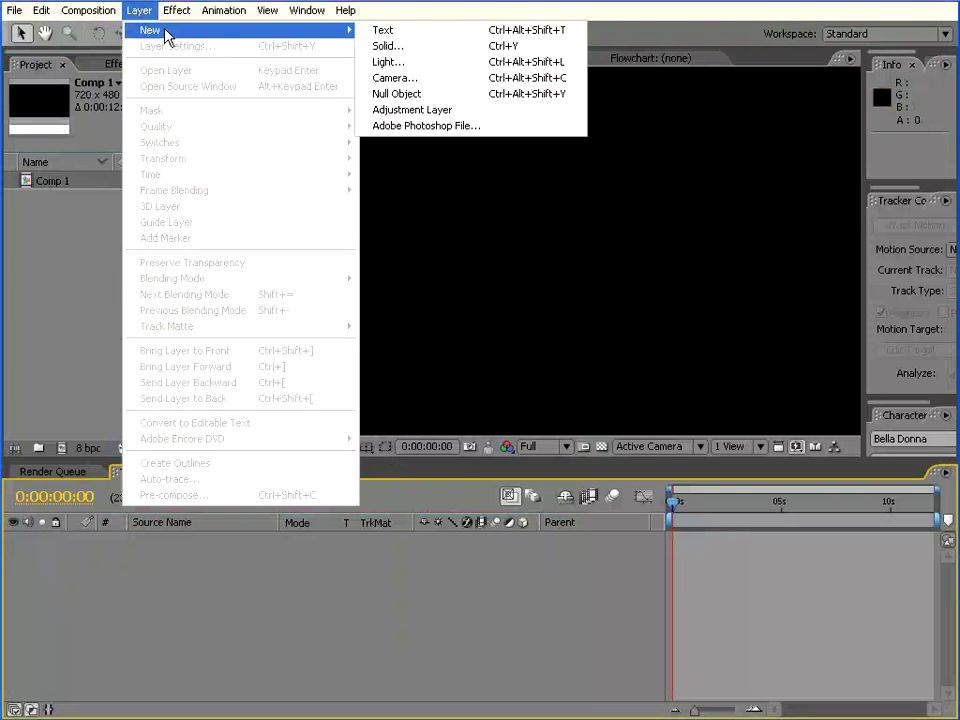
left_click(398, 45)
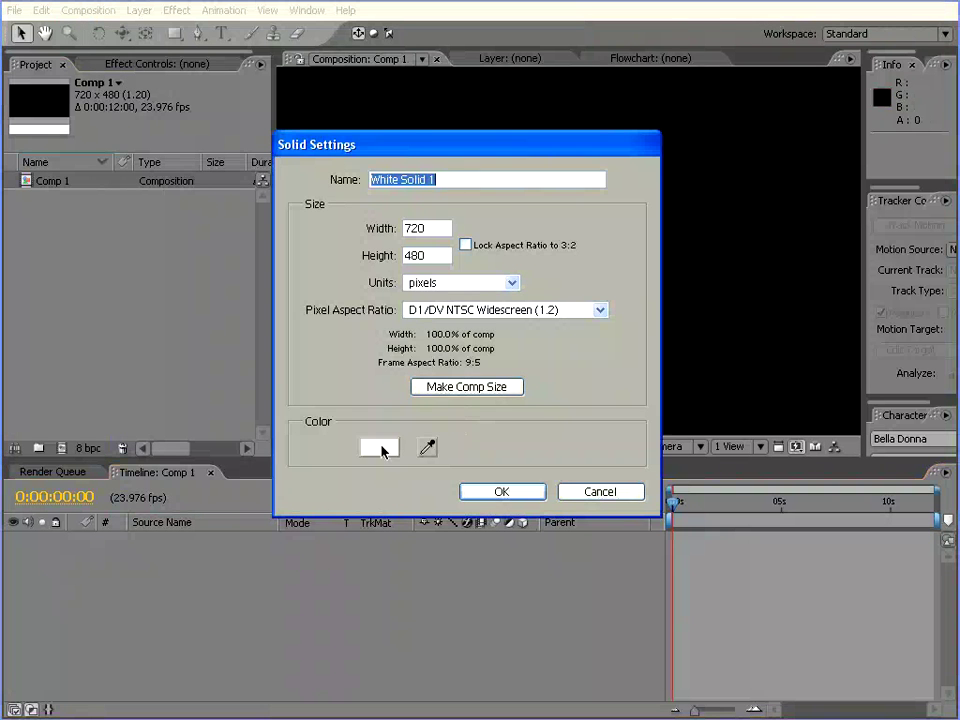
left_click(384, 447)
left_click_drag(553, 362, 557, 286)
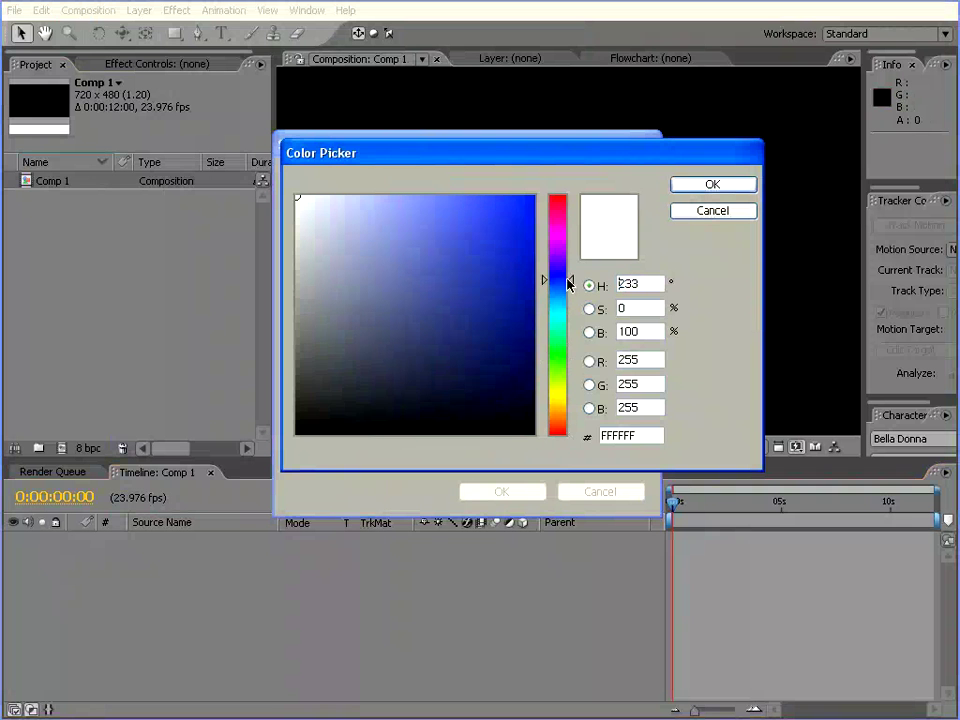
left_click(447, 190)
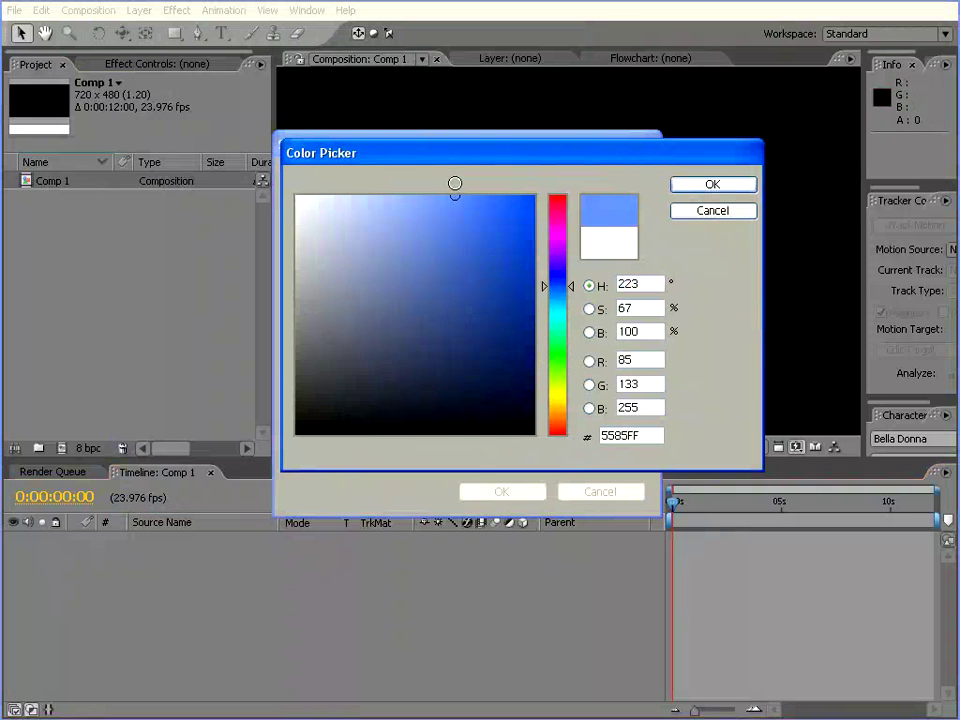
left_click_drag(447, 190, 456, 195)
left_click(712, 184)
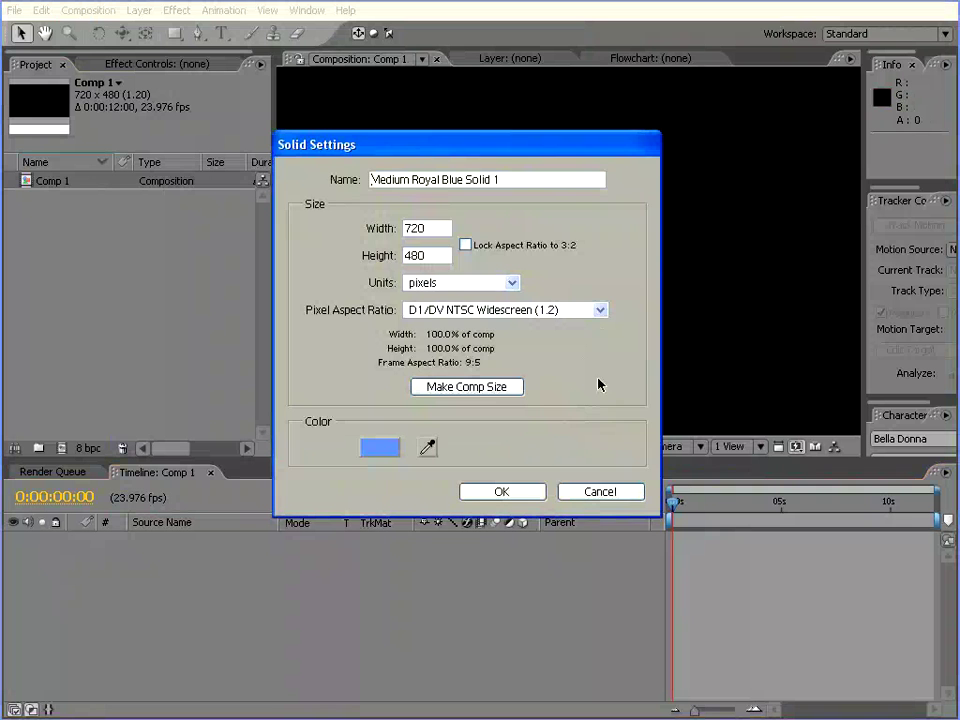
left_click(510, 491)
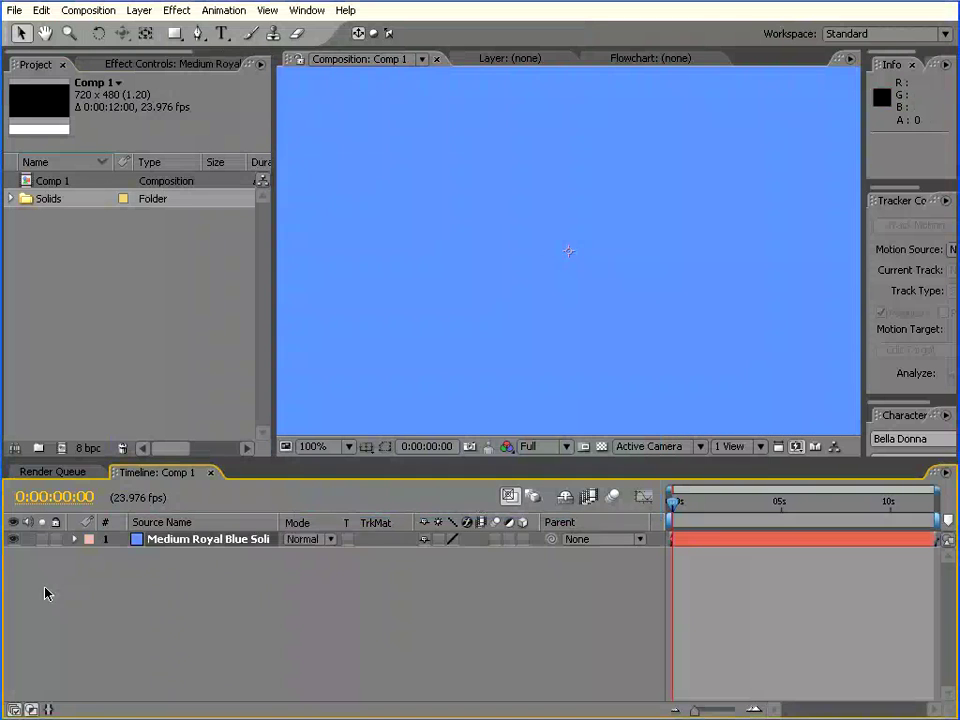
Step: Enable 3D on the blue solid and rotate it 90° on the Y axis to stand edge-on
left_click(522, 539)
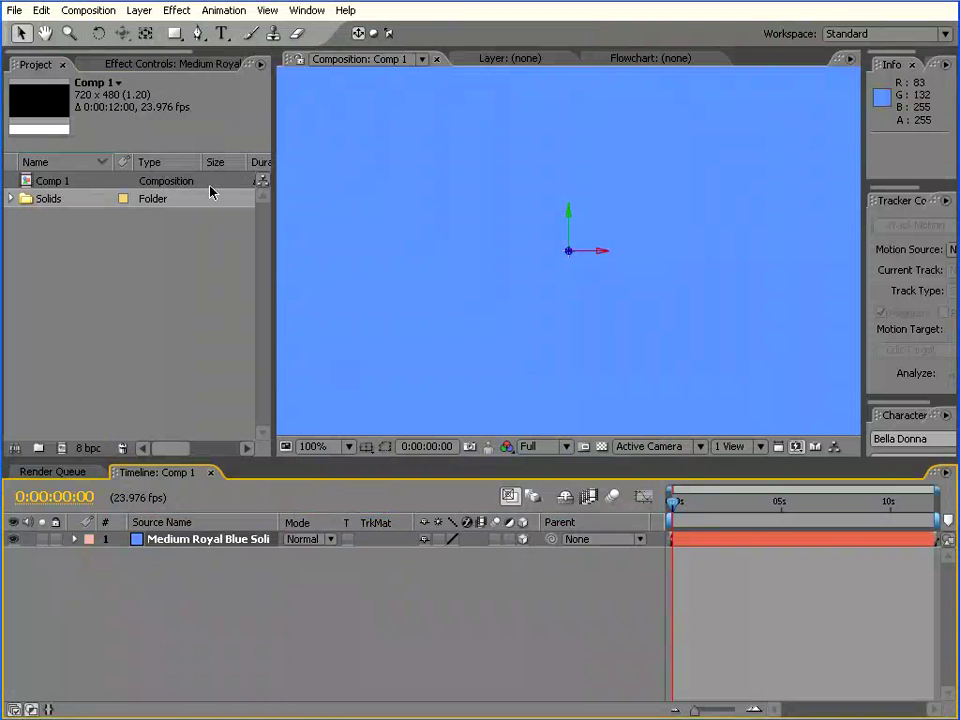
left_click(99, 35)
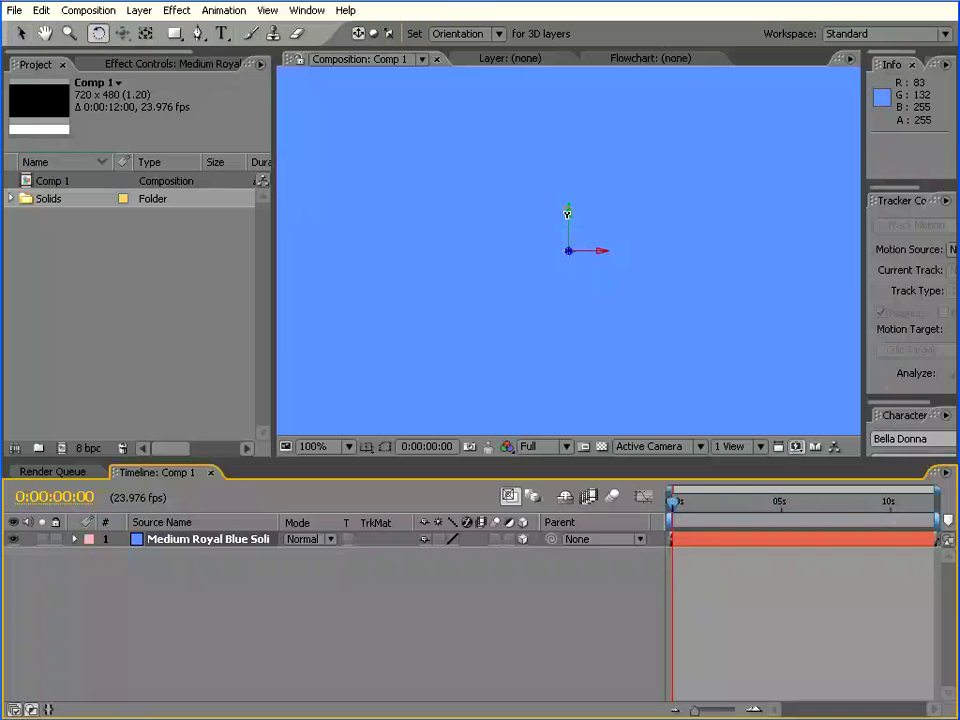
mouse_move(567, 214)
left_mouse_down()
mouse_move(681, 214)
mouse_move(631, 211)
left_mouse_up()
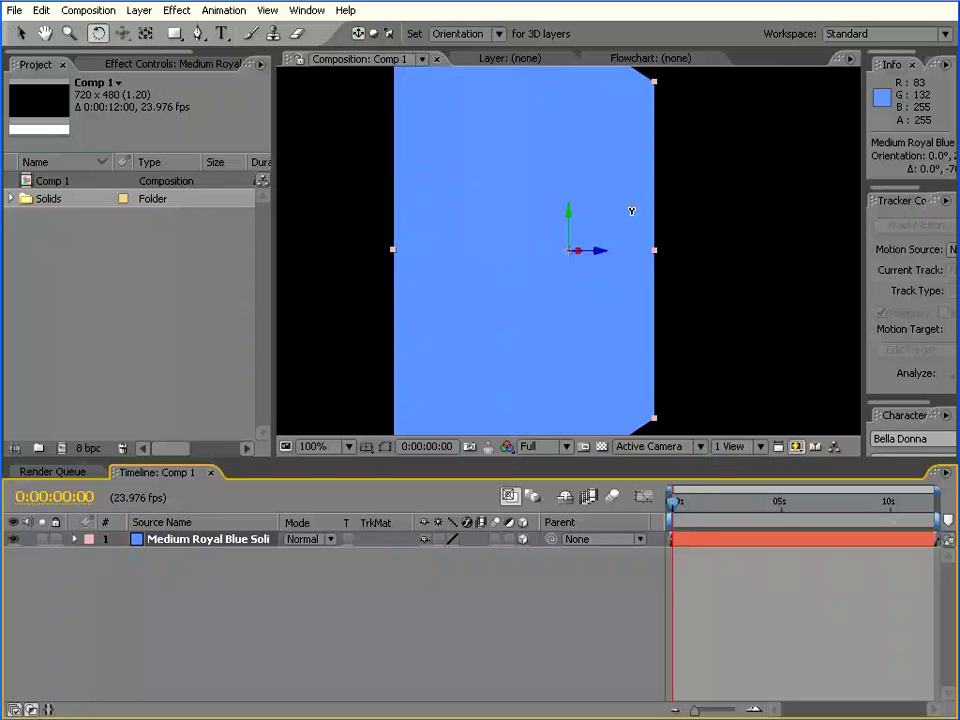
left_click_drag(631, 211, 632, 209)
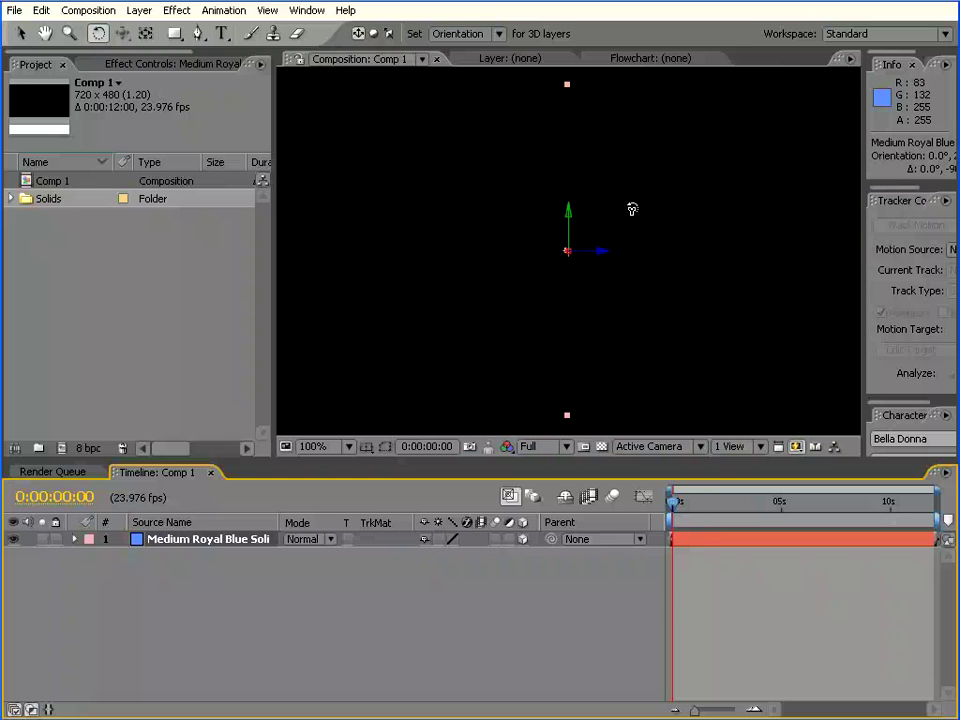
left_click(632, 209)
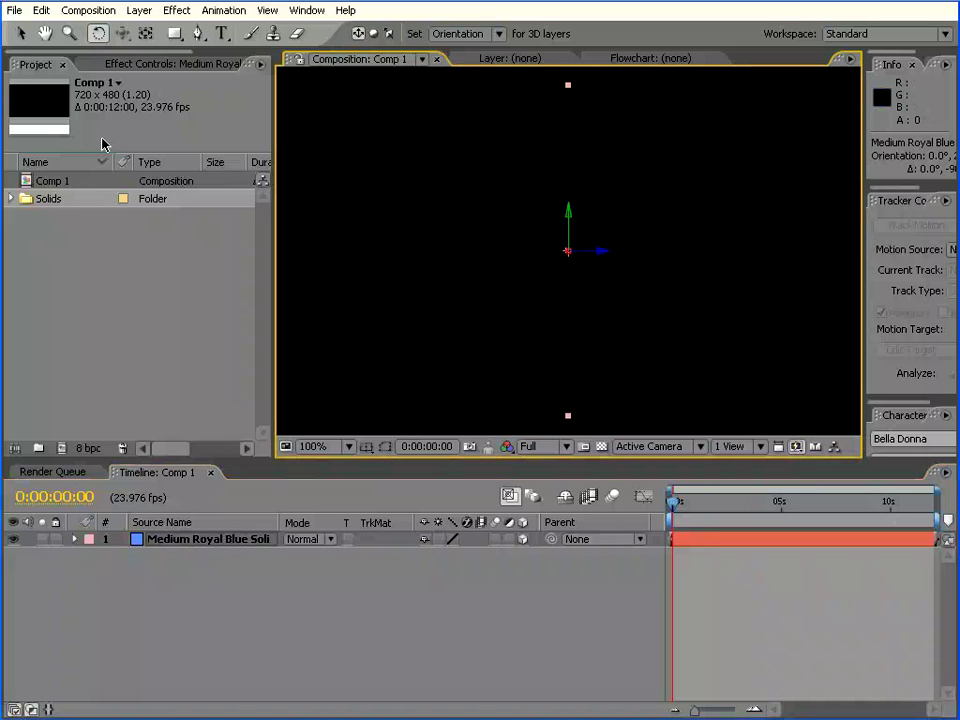
Step: Move the edge-on solid left, duplicate it, and slide the copy to the right side
left_click(20, 33)
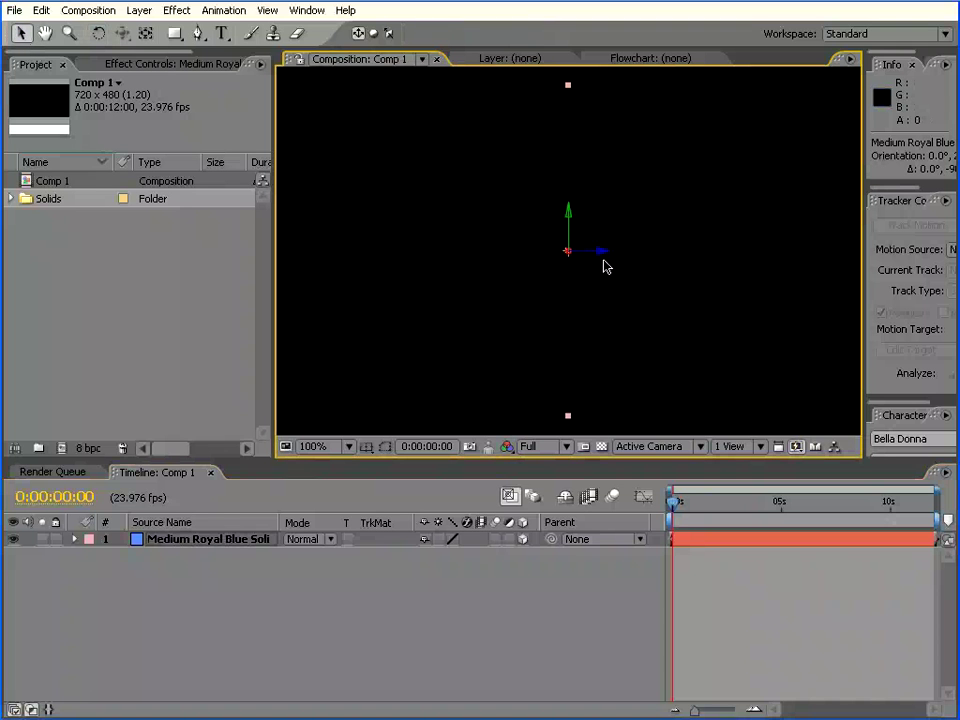
left_click_drag(607, 258, 418, 255)
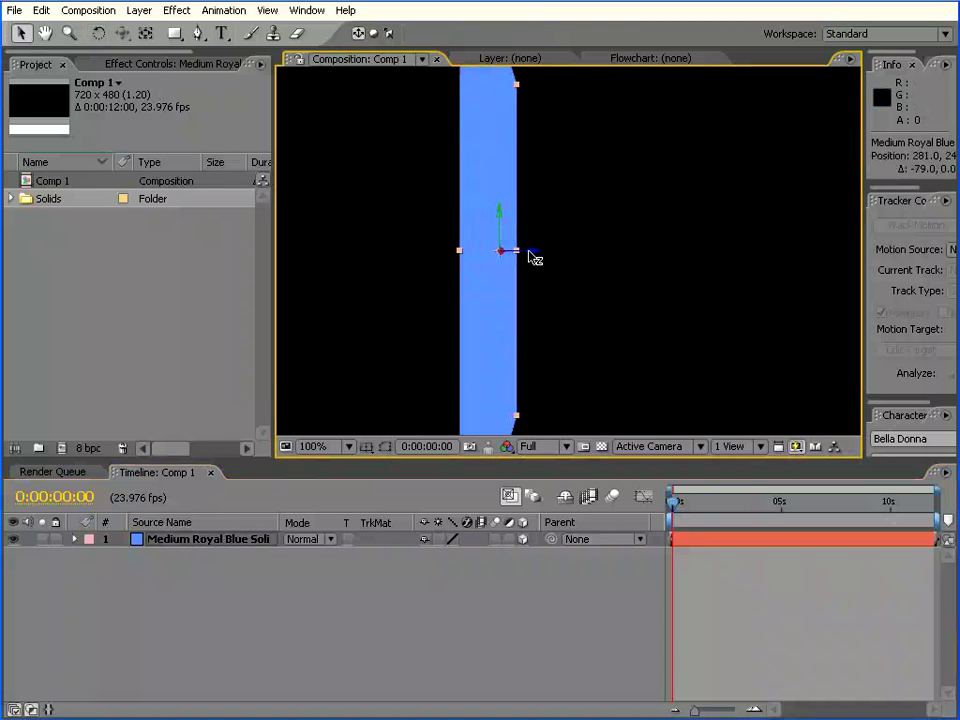
left_click(161, 539)
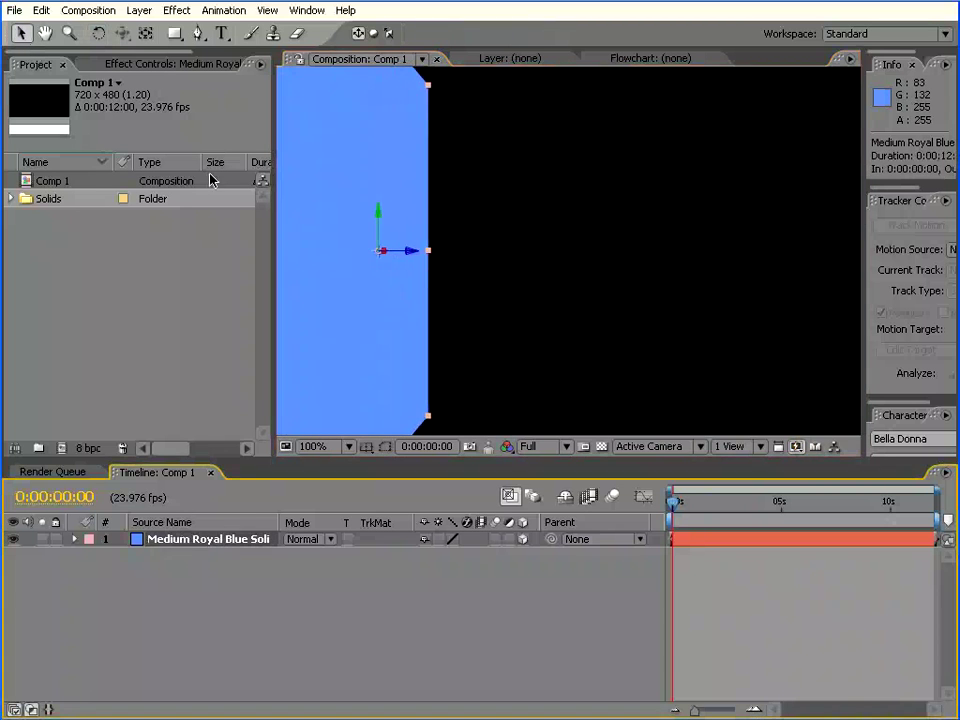
left_click(41, 10)
left_click(64, 174)
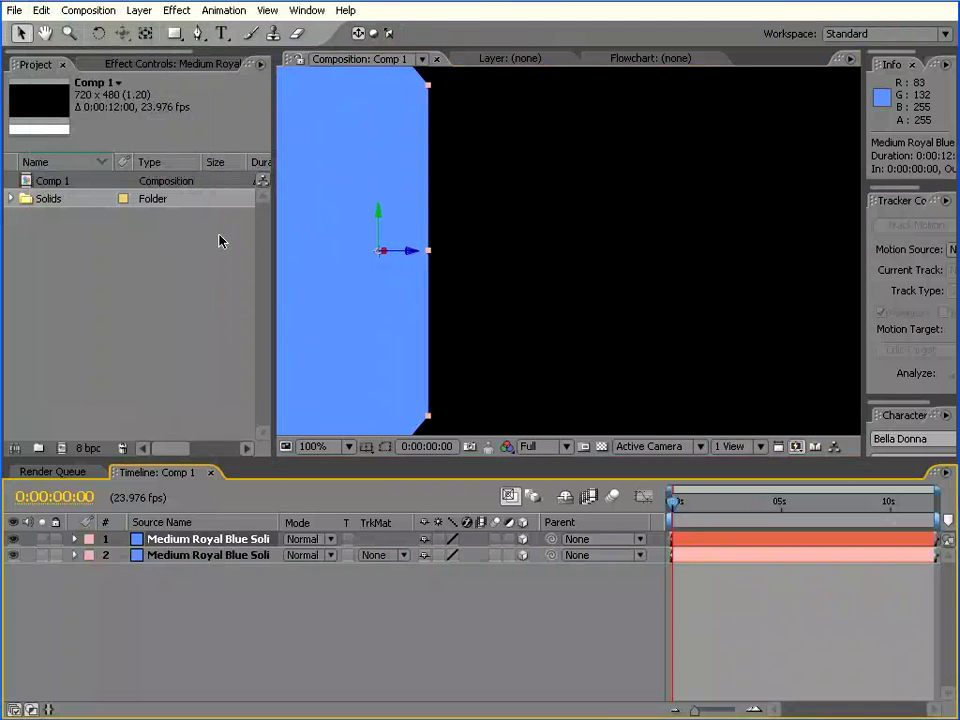
left_click_drag(413, 256, 793, 257)
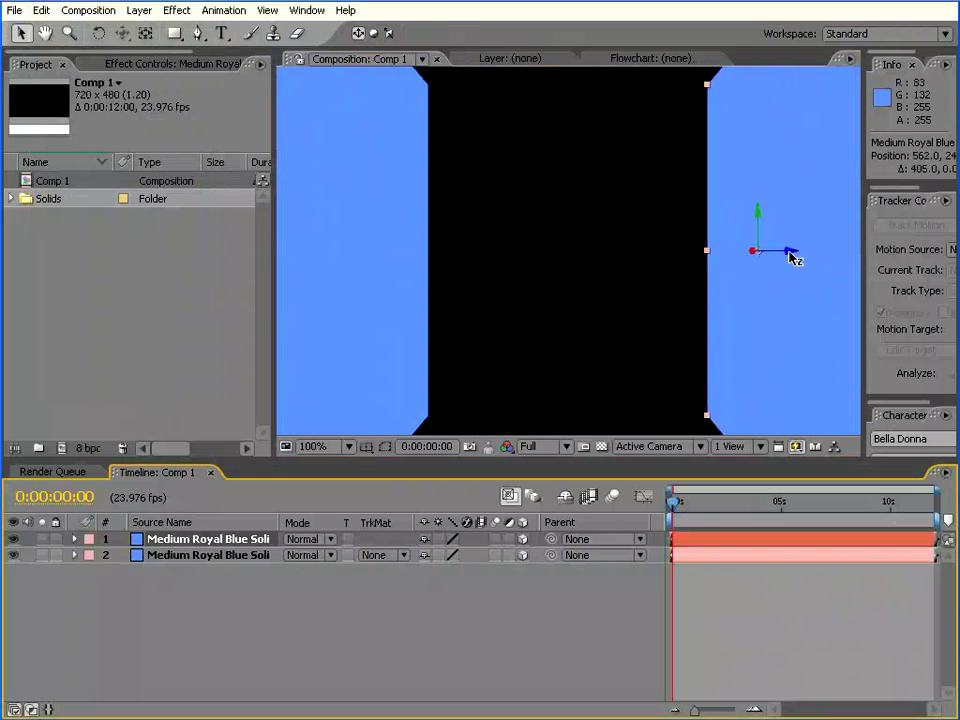
Step: Enlarge the Composition panel and fine-tune the left and right wall positions
left_click_drag(483, 459, 483, 568)
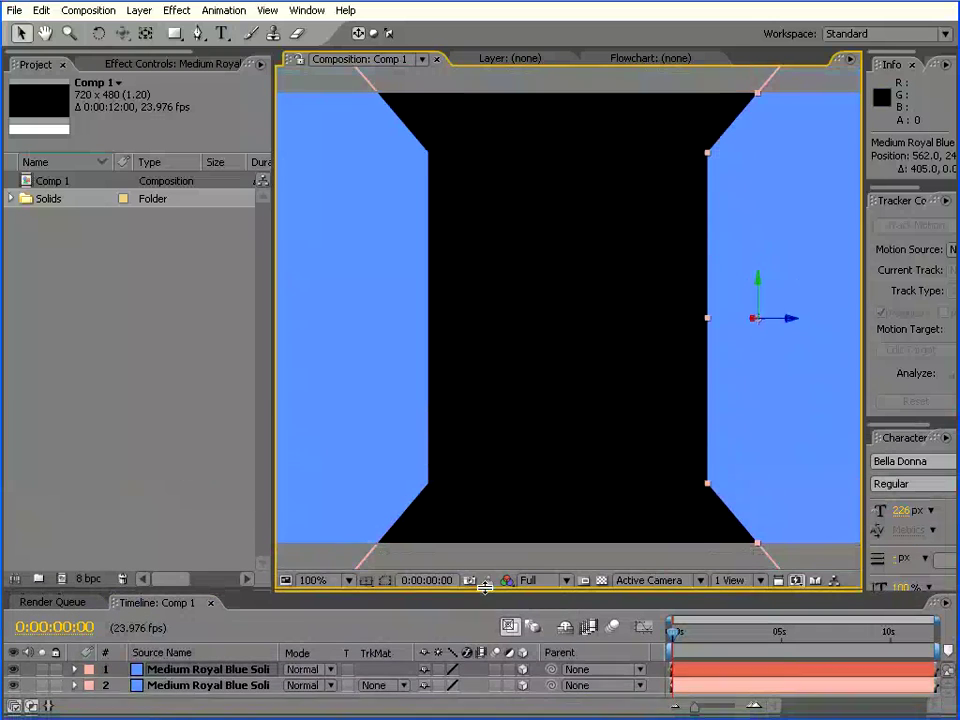
mouse_move(274, 410)
left_mouse_down()
mouse_move(107, 388)
mouse_move(133, 386)
left_mouse_up()
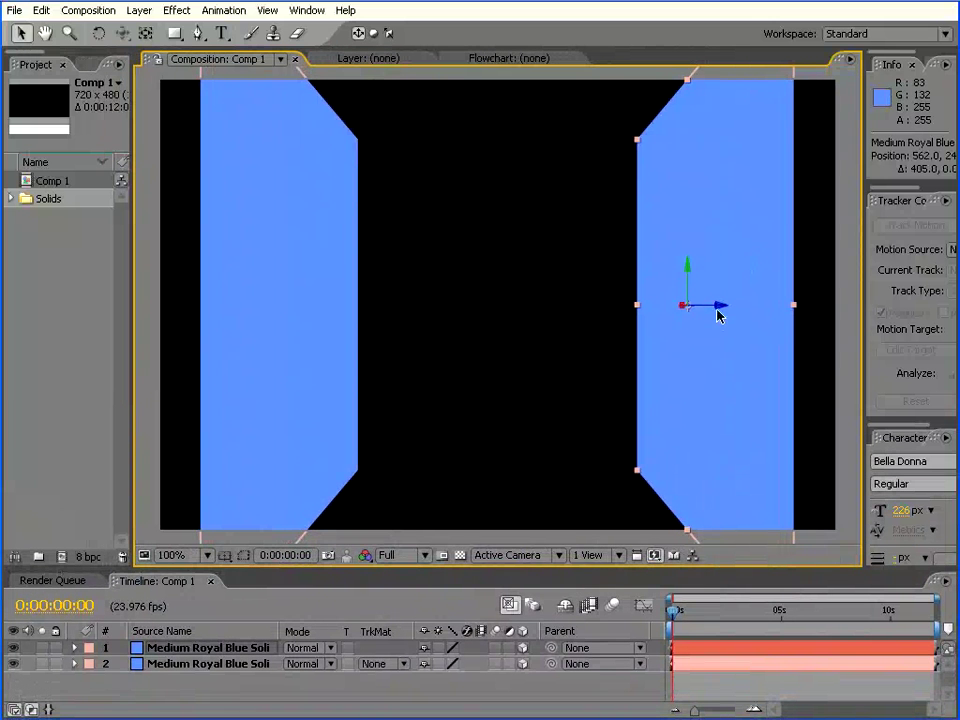
left_click_drag(720, 313, 752, 313)
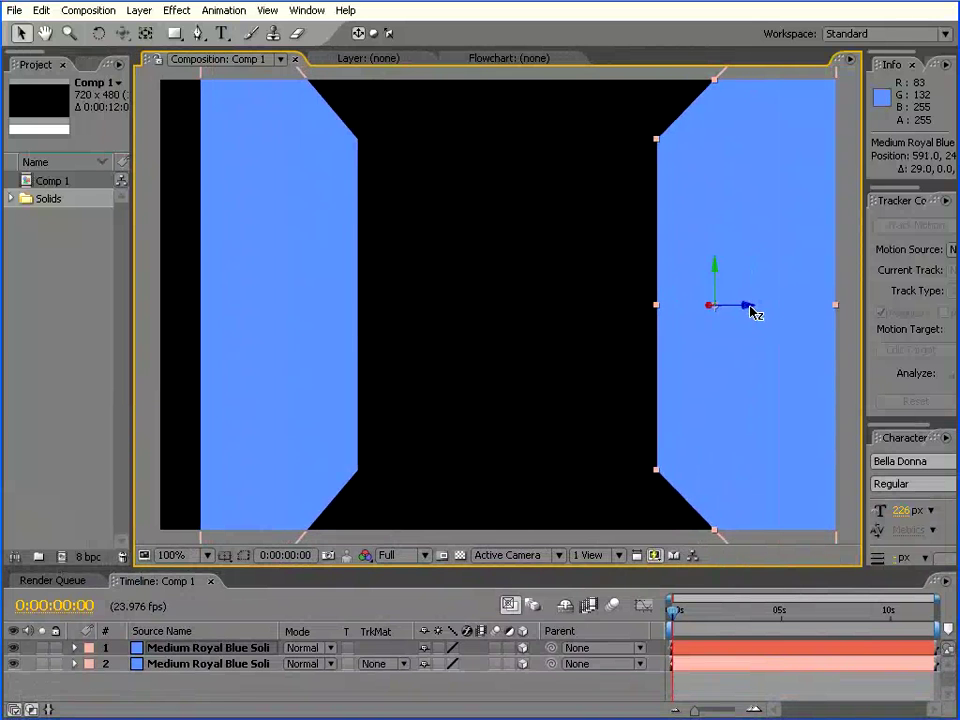
left_click(279, 315)
mouse_move(349, 306)
left_mouse_down()
mouse_move(303, 307)
mouse_move(318, 312)
left_mouse_up()
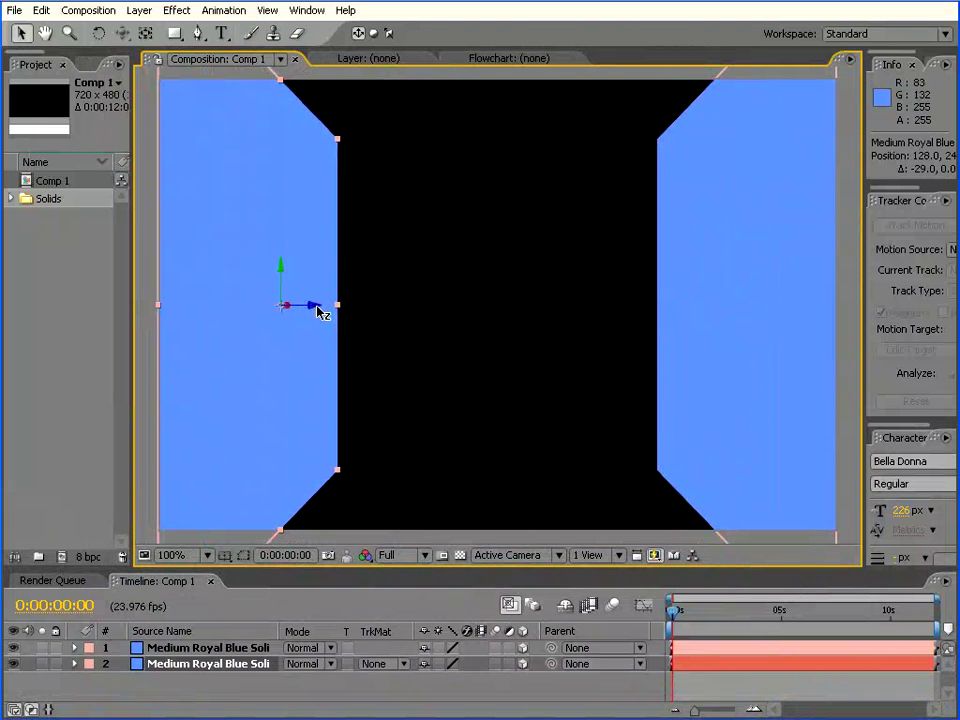
Step: Duplicate the right wall layer and rotate the copy 90° so it lies flat
left_click(204, 648)
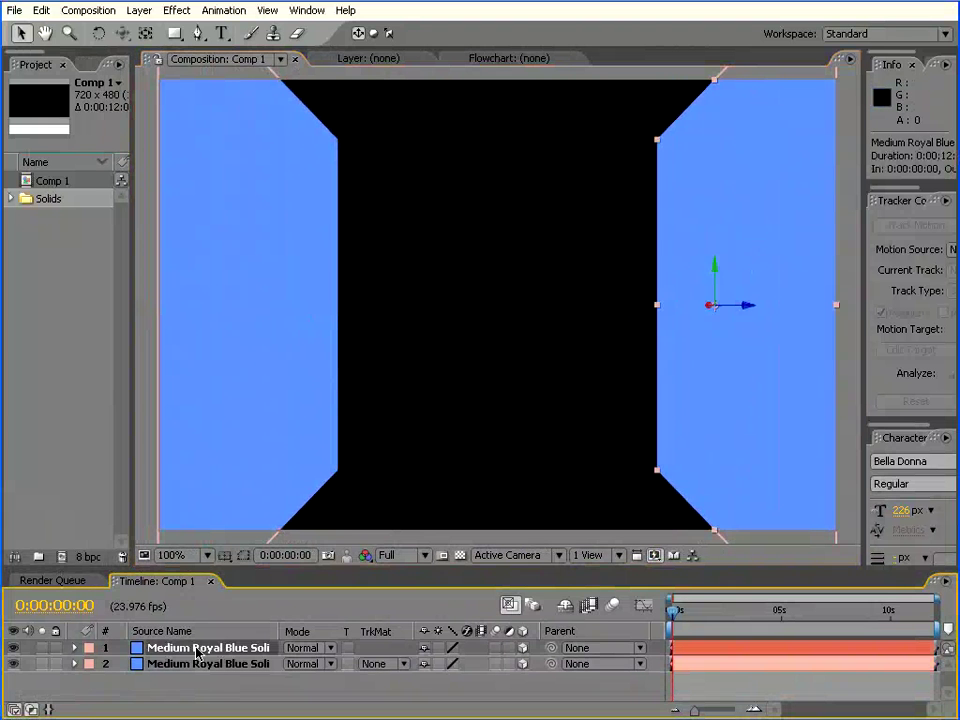
left_click(41, 10)
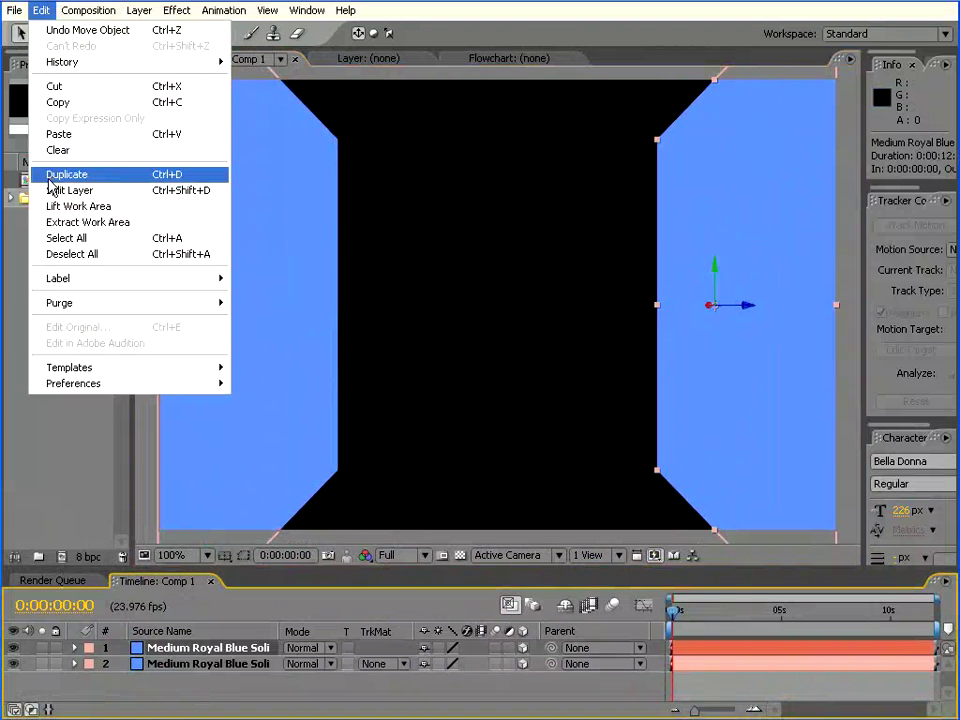
left_click(60, 175)
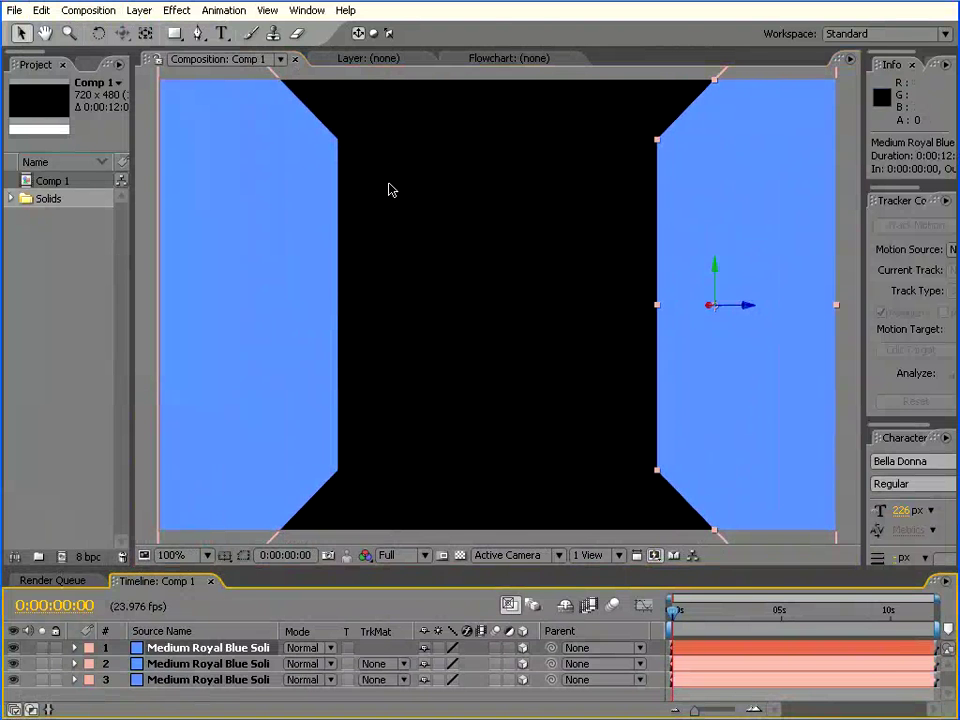
left_click(99, 33)
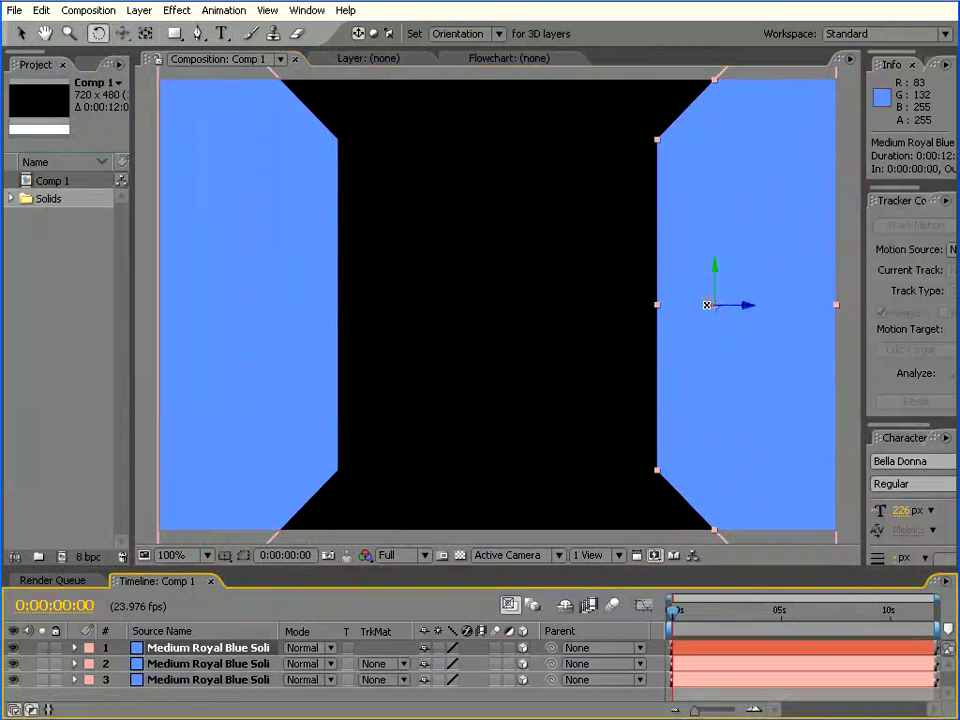
left_click_drag(707, 305, 707, 373)
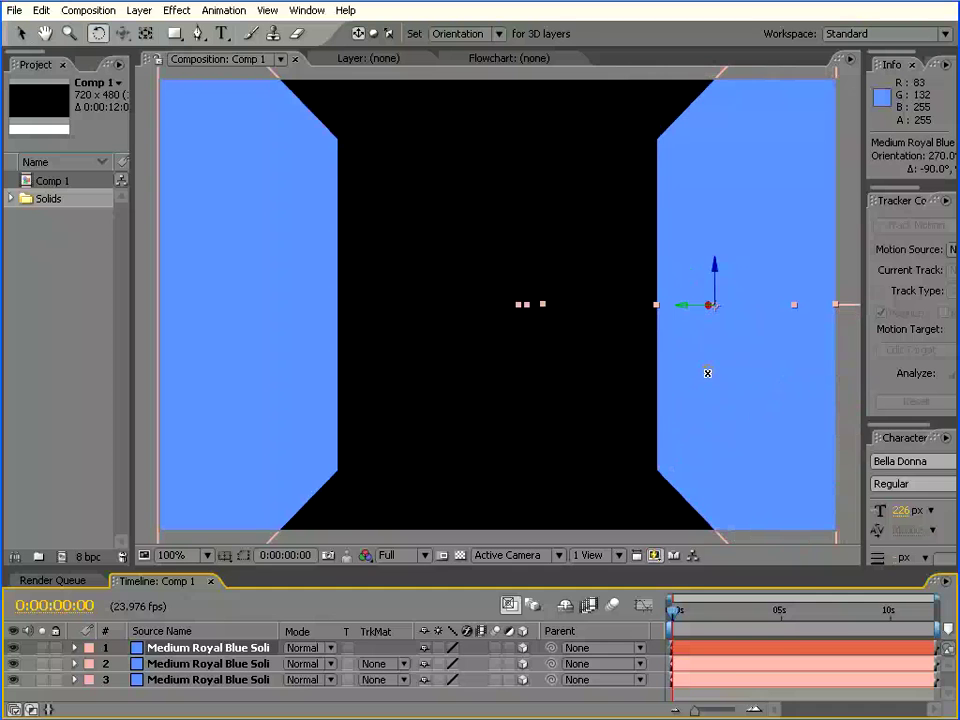
left_click(707, 374)
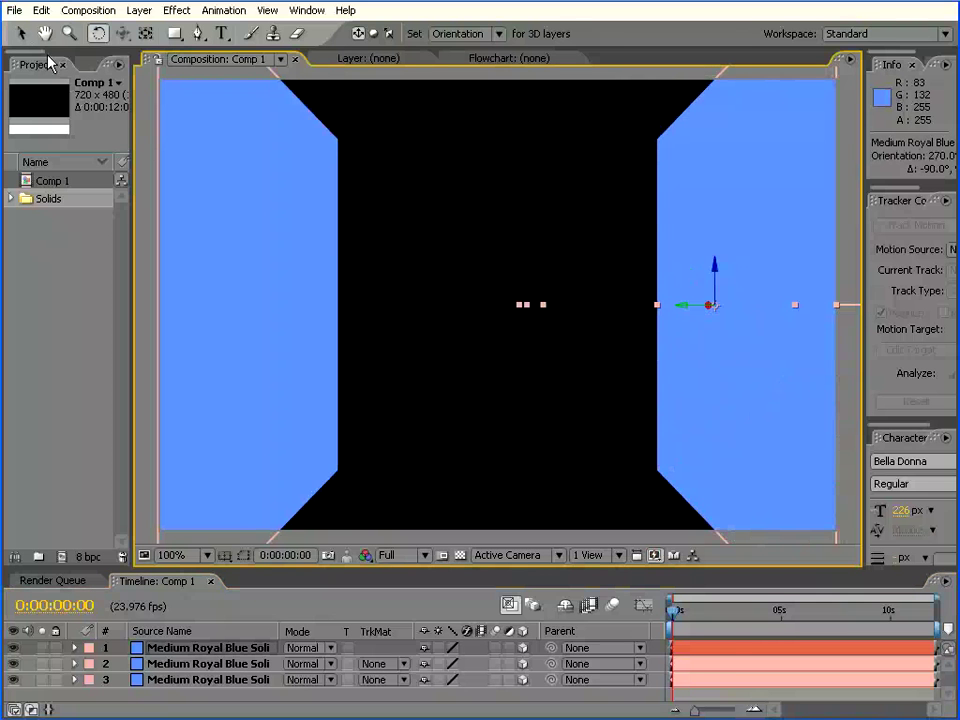
Step: Slide the flat blue solid to the room's centre and raise it into the ceiling position
left_click(22, 38)
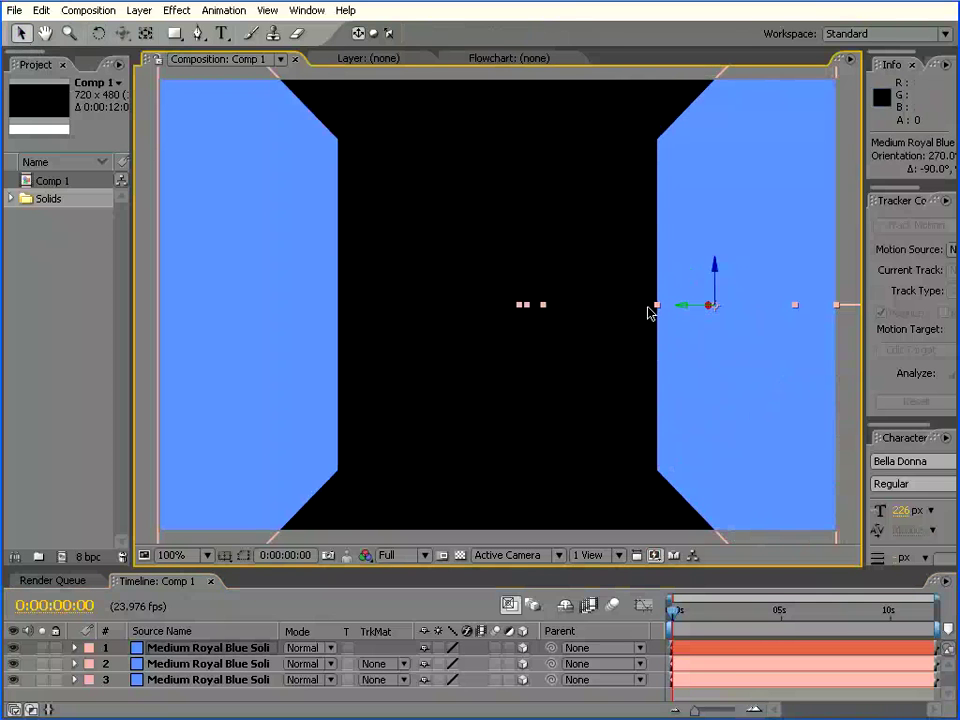
left_click_drag(681, 311, 460, 305)
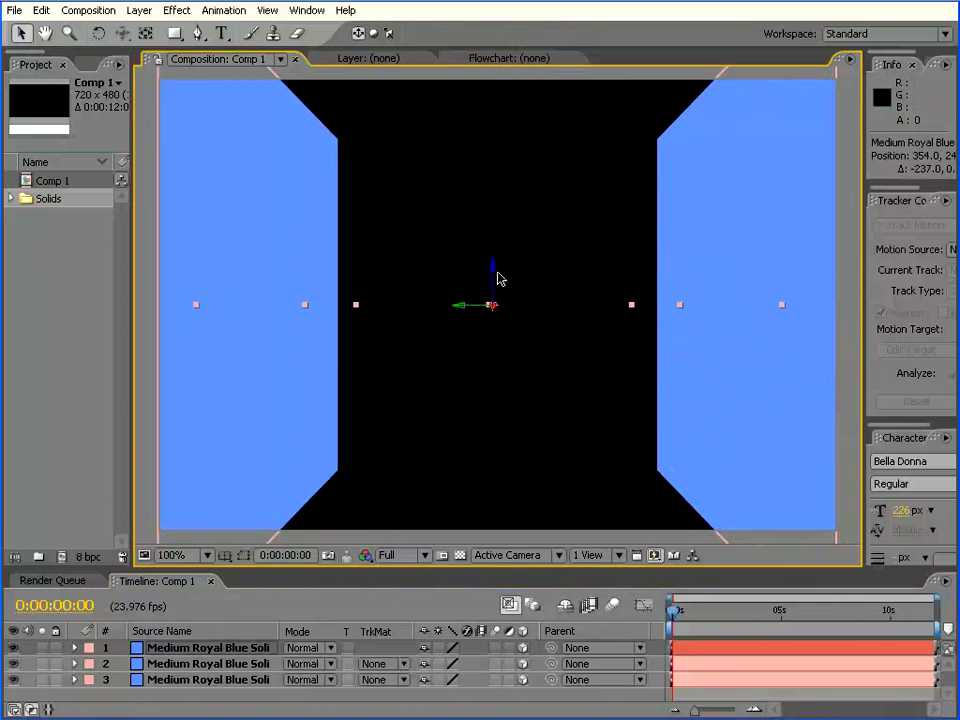
left_click_drag(492, 269, 484, 114)
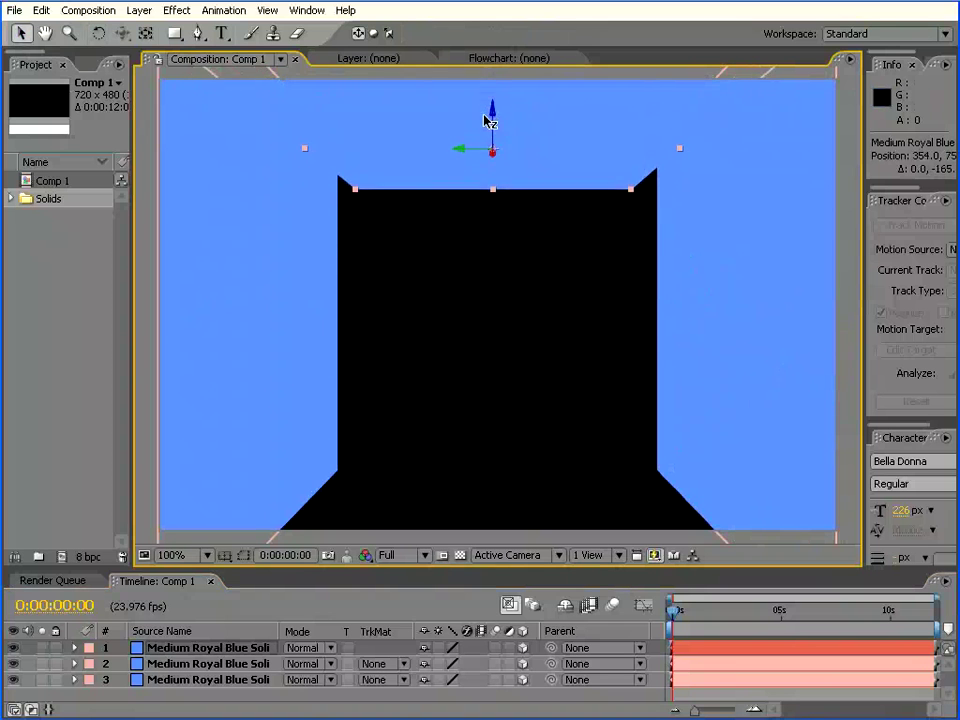
left_click_drag(484, 114, 489, 50)
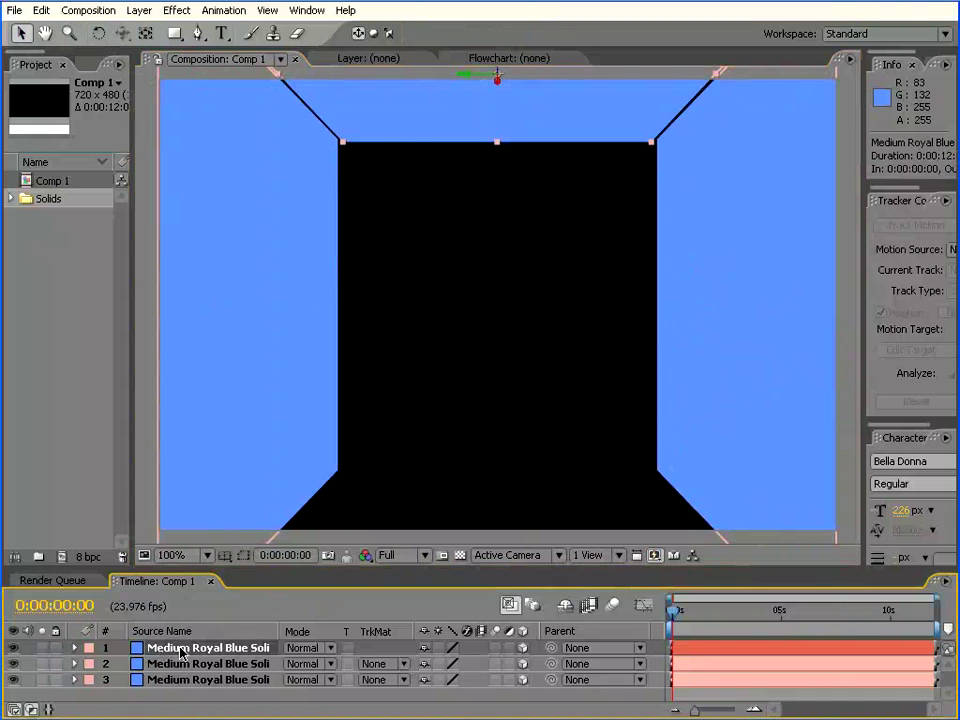
Step: Scale layer 1, the ceiling solid, from 100% to 110% using its Scale property
left_click_drag(289, 568, 289, 436)
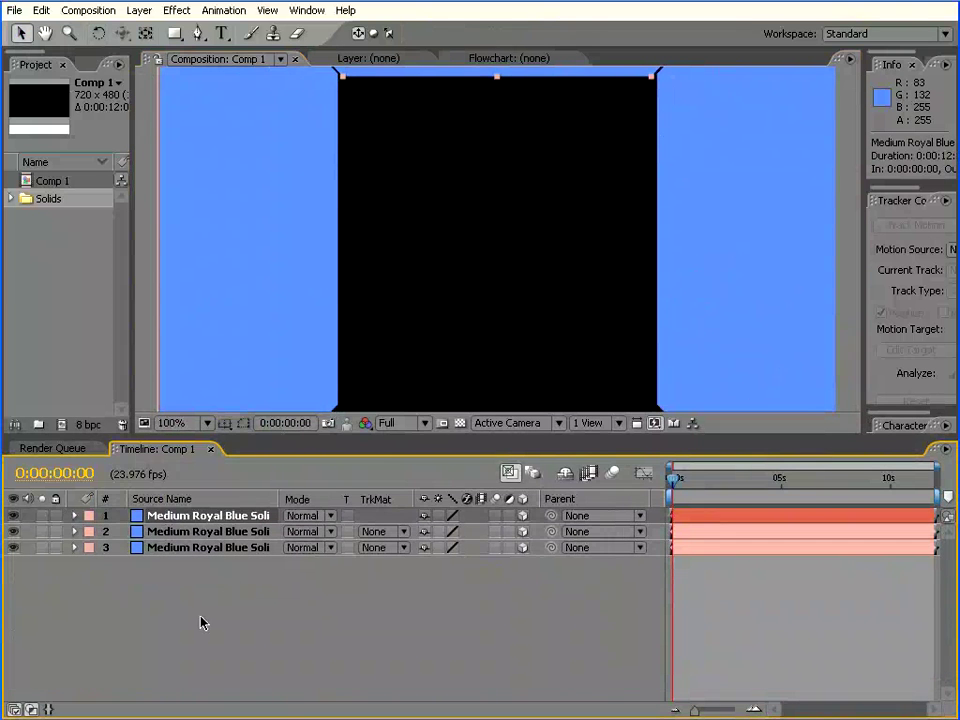
key("s")
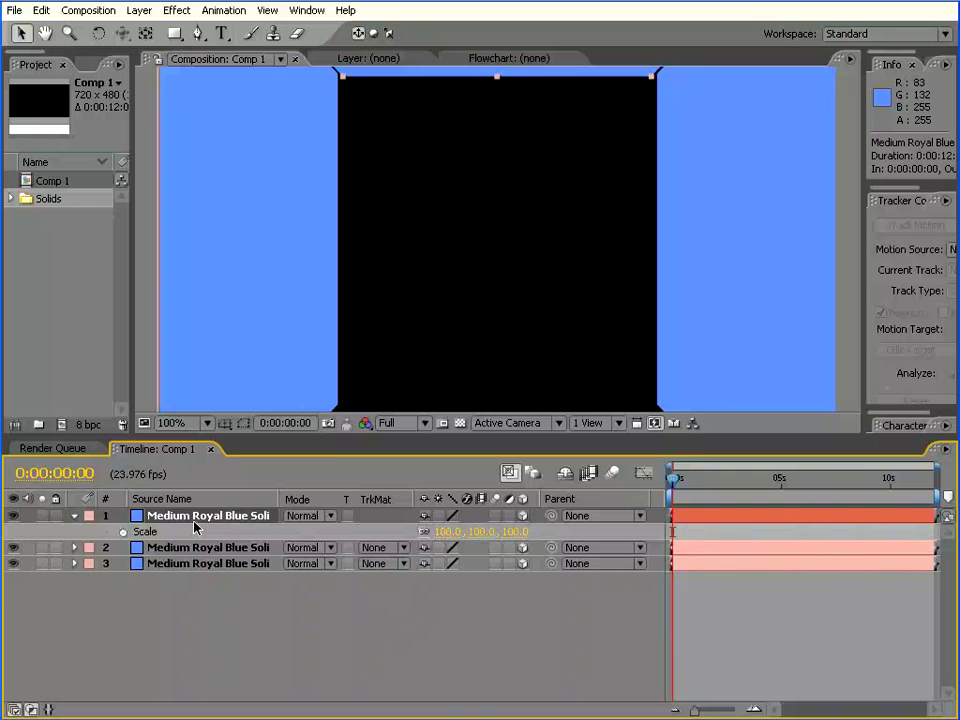
left_click_drag(452, 533, 480, 533)
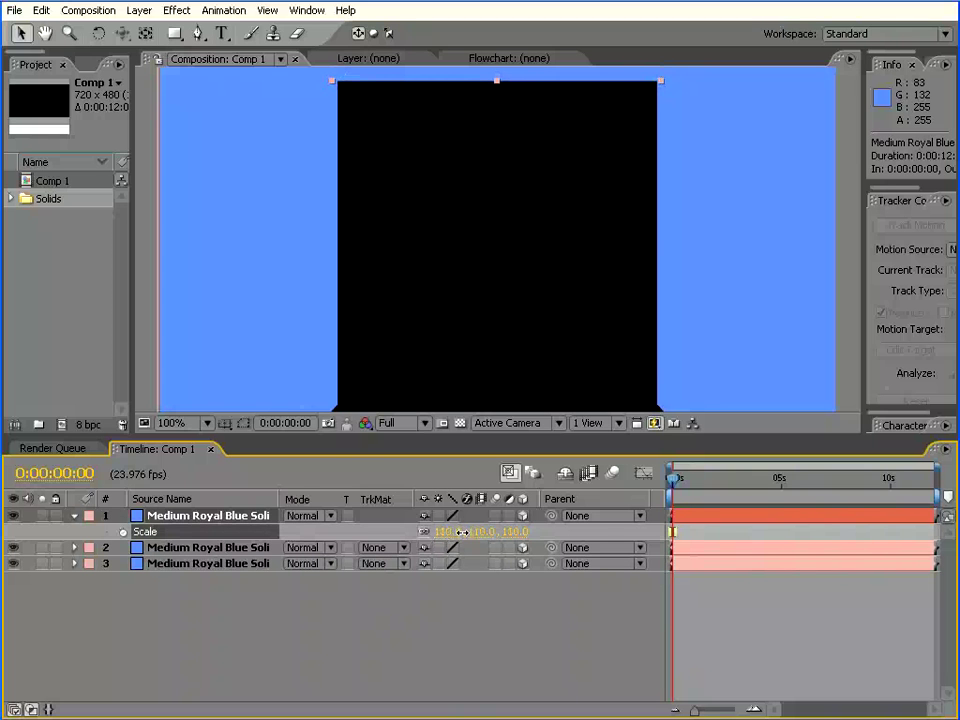
left_click(402, 626)
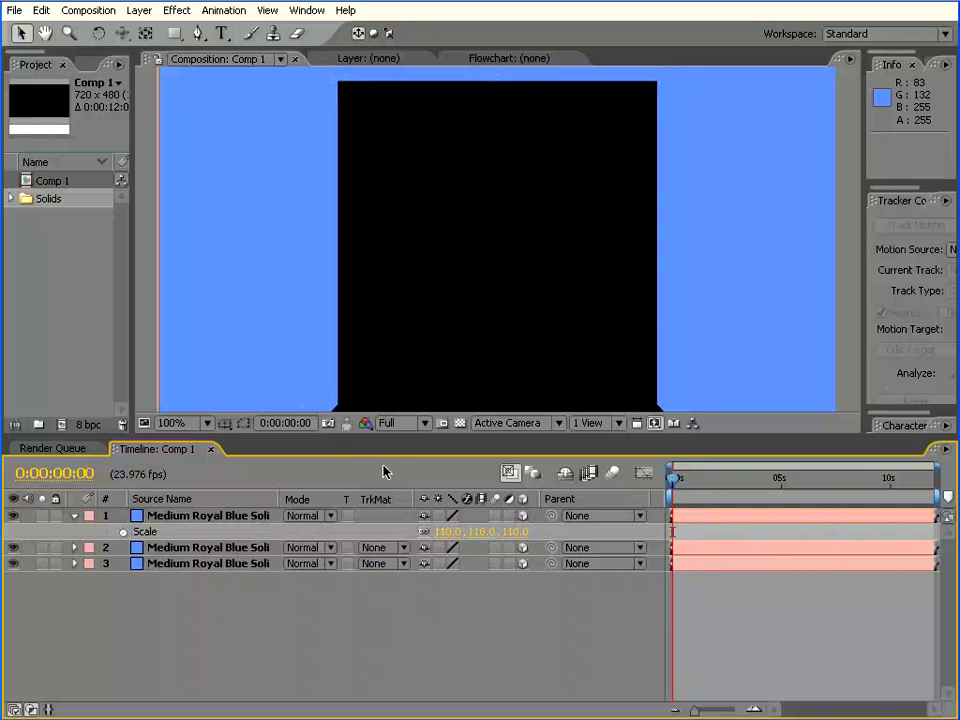
mouse_move(306, 440)
left_mouse_down()
mouse_move(293, 576)
mouse_move(296, 566)
left_mouse_up()
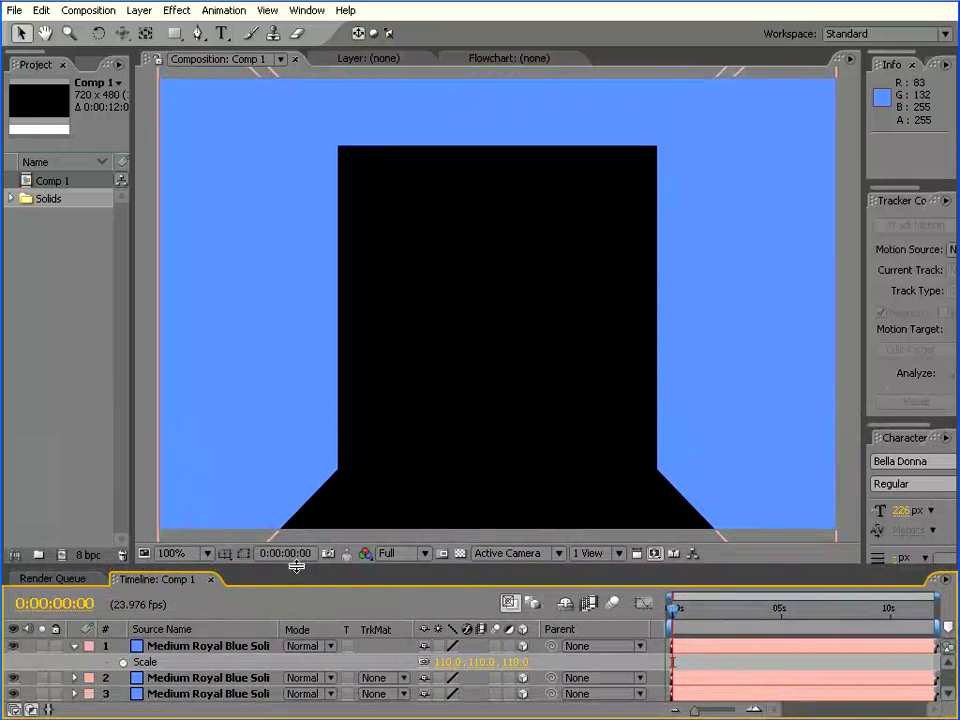
left_click(176, 647)
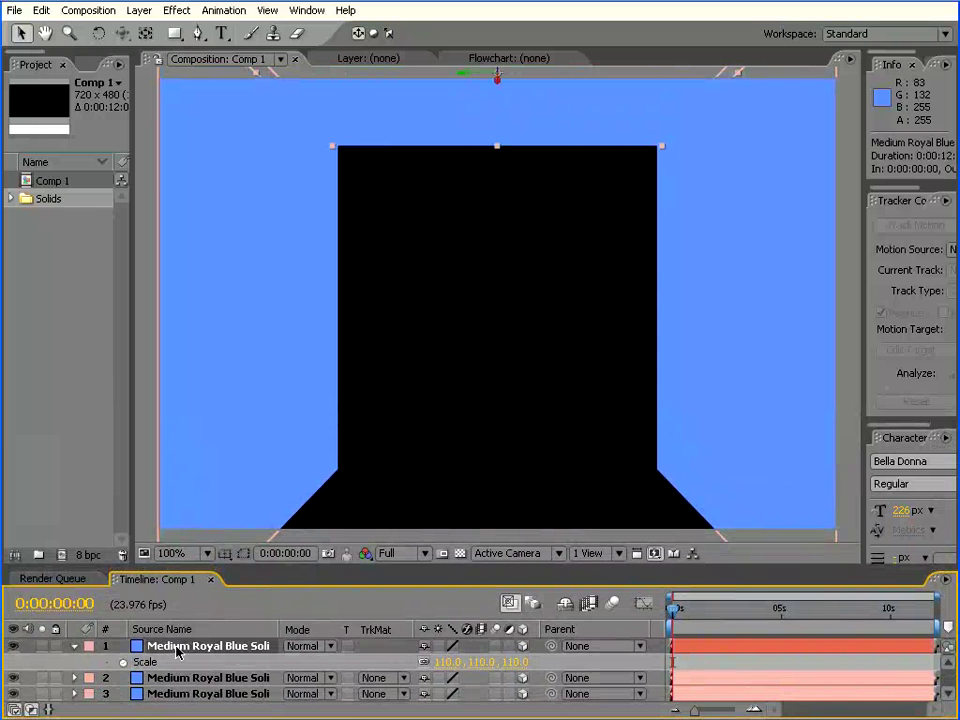
Step: Duplicate the 110% ceiling solid and lower the copy to the bottom of the comp as the floor
left_click(41, 10)
left_click(62, 174)
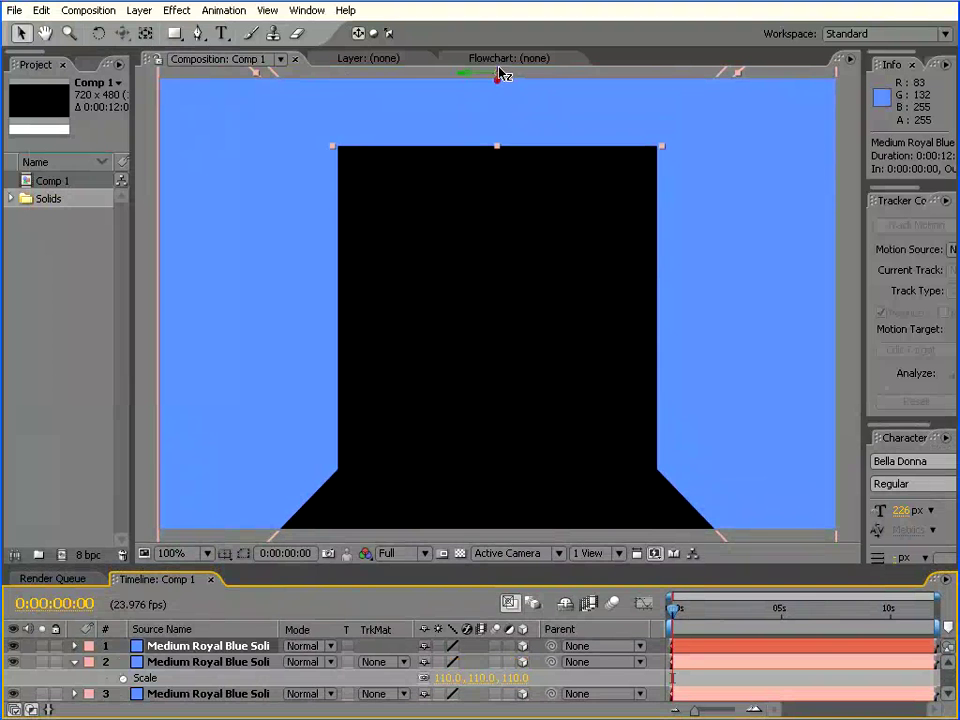
mouse_move(500, 75)
left_mouse_down()
mouse_move(492, 382)
mouse_move(470, 473)
mouse_move(462, 388)
mouse_move(416, 395)
left_mouse_up()
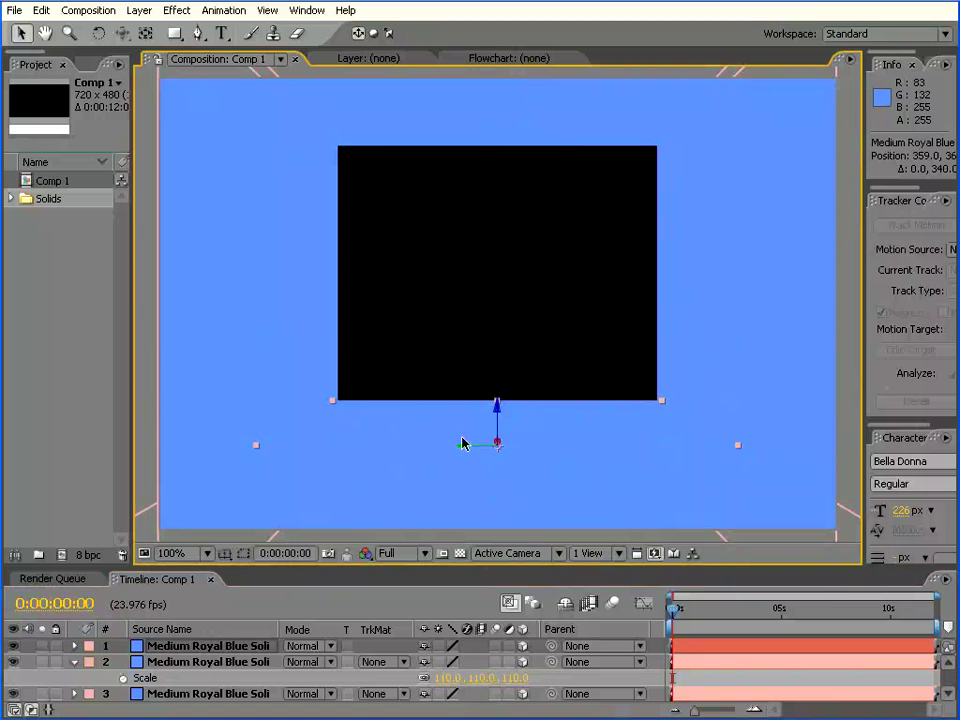
Step: Add a full-frame solid coloured 53FFDD, Medium Cyan Solid 1, to Comp 1
left_click(139, 11)
mouse_move(150, 32)
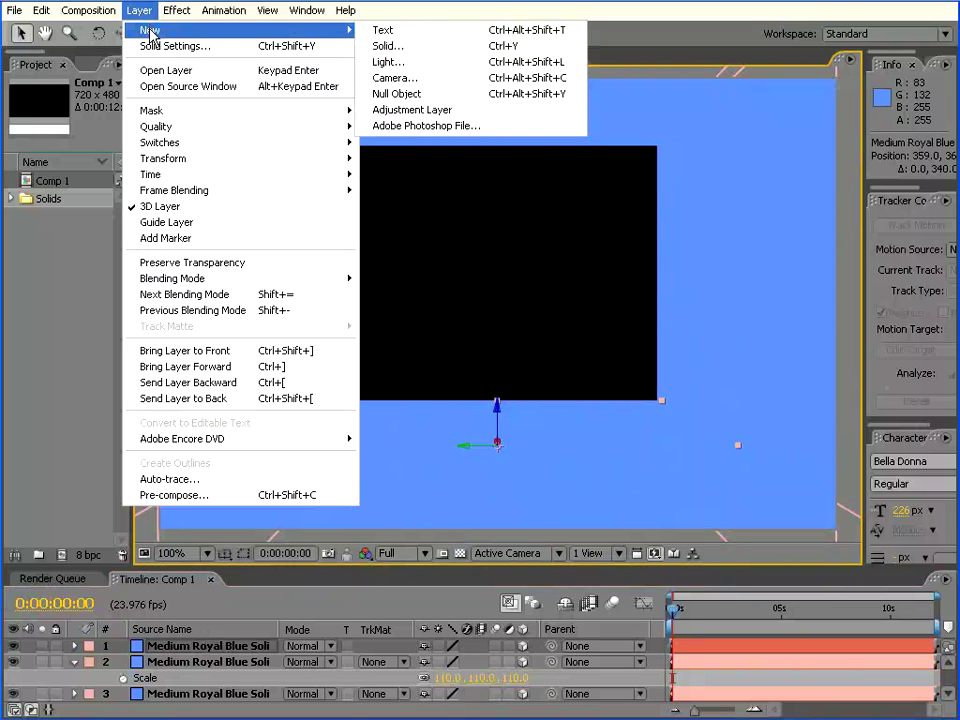
left_click(456, 46)
left_click(384, 447)
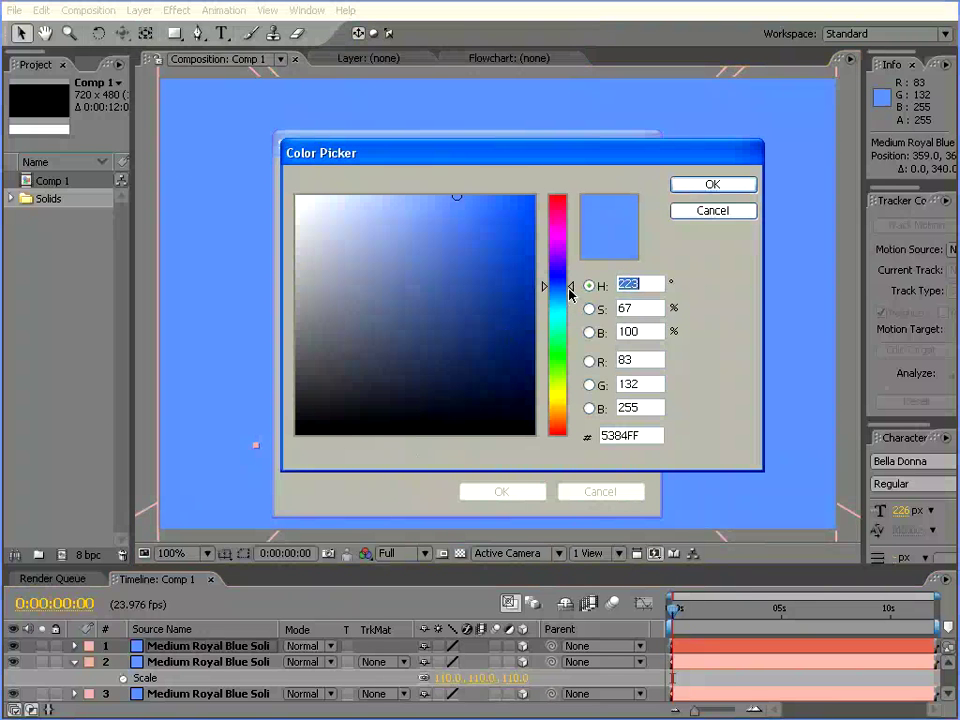
left_click_drag(570, 333, 569, 326)
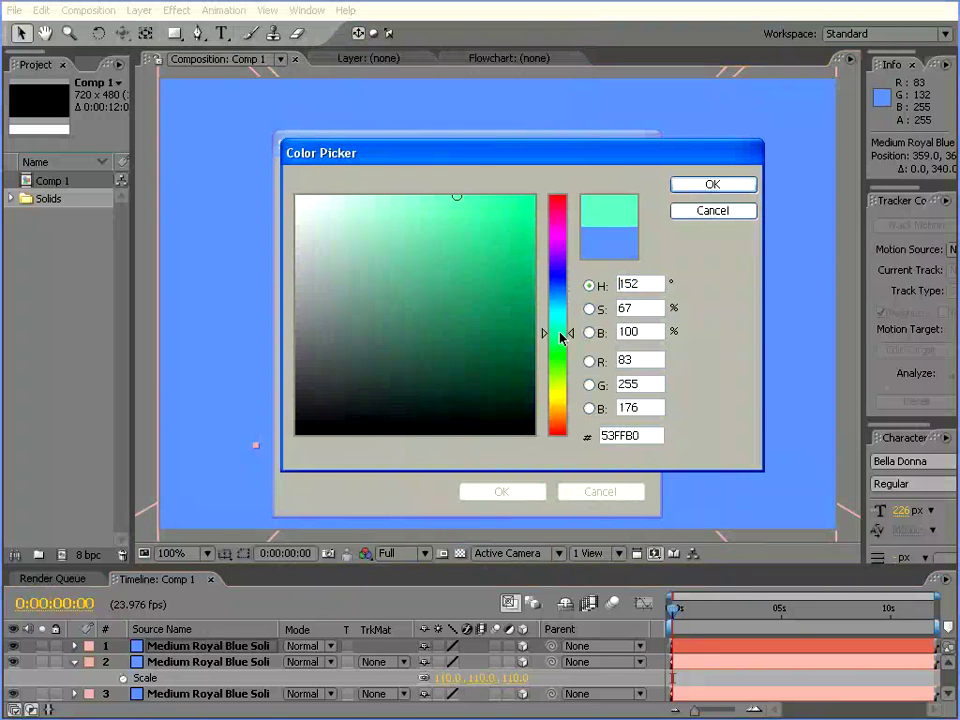
left_click(712, 184)
left_click(500, 491)
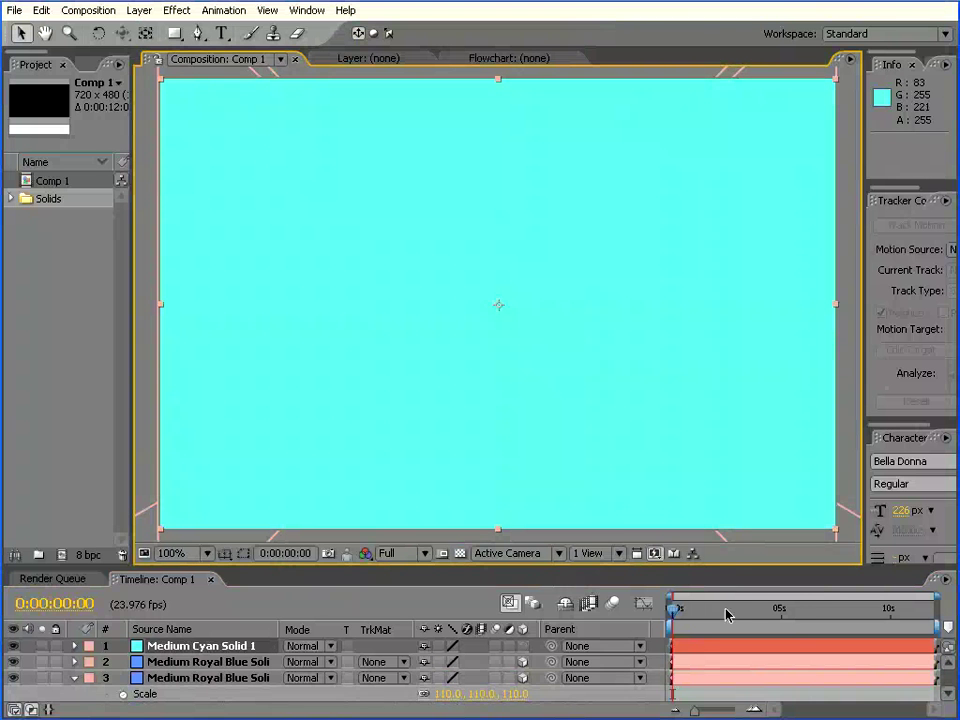
Step: Make the cyan solid 3D and, in the Top view, push it back along Z
left_click_drag(724, 567, 707, 413)
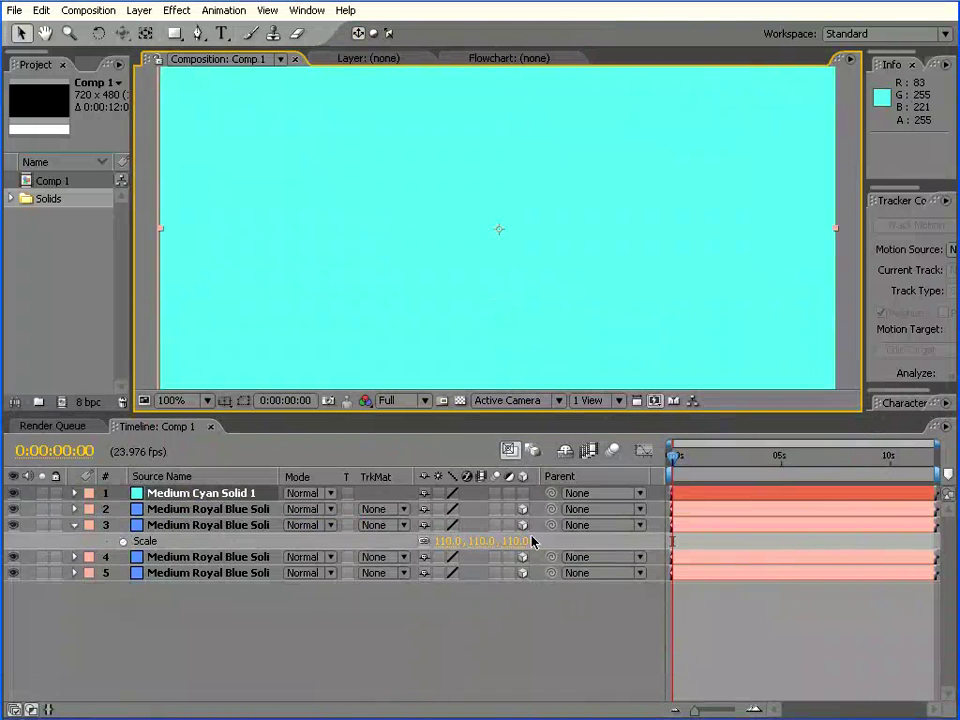
left_click(522, 493)
left_click_drag(653, 418, 517, 537)
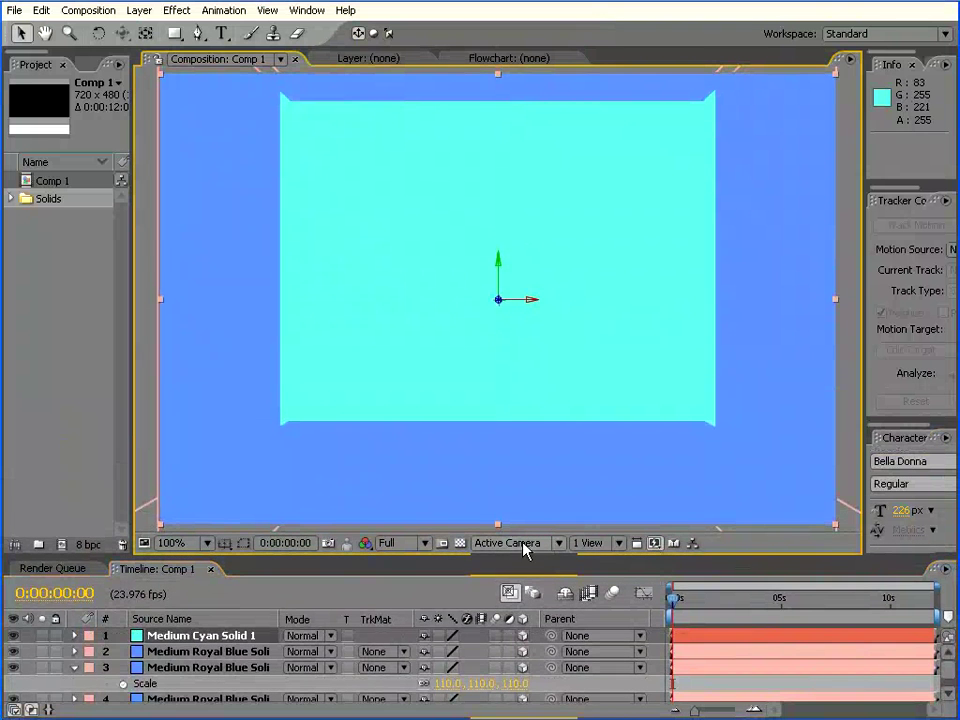
left_click(524, 544)
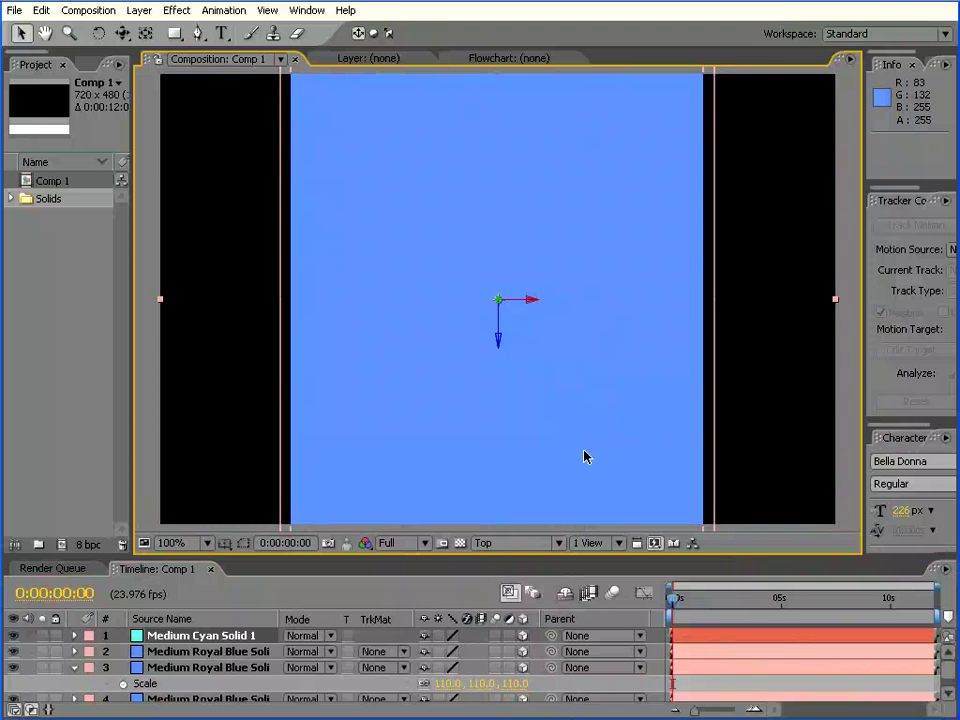
key("comma")
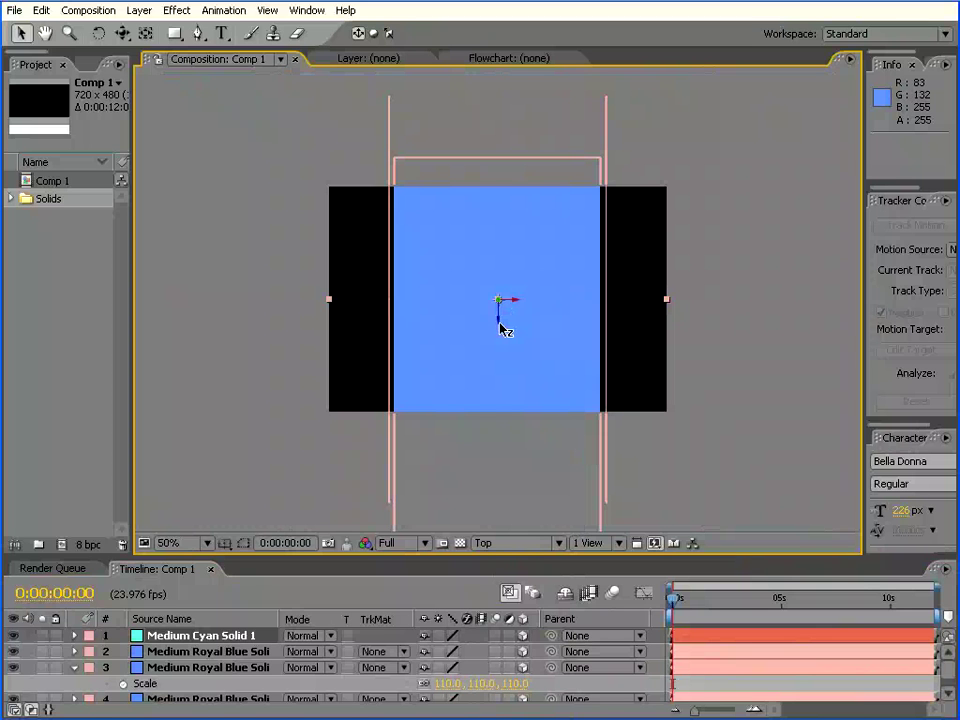
left_click_drag(500, 323, 500, 181)
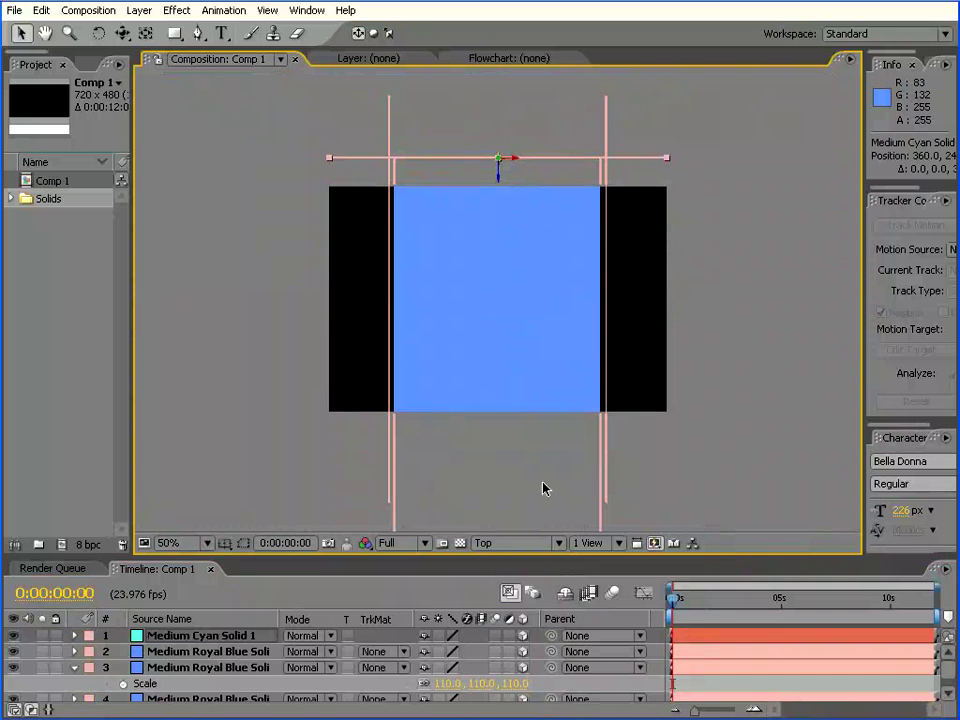
Step: Return to the Active Camera view and adjust the cyan wall's depth to fill the back
left_click(512, 553)
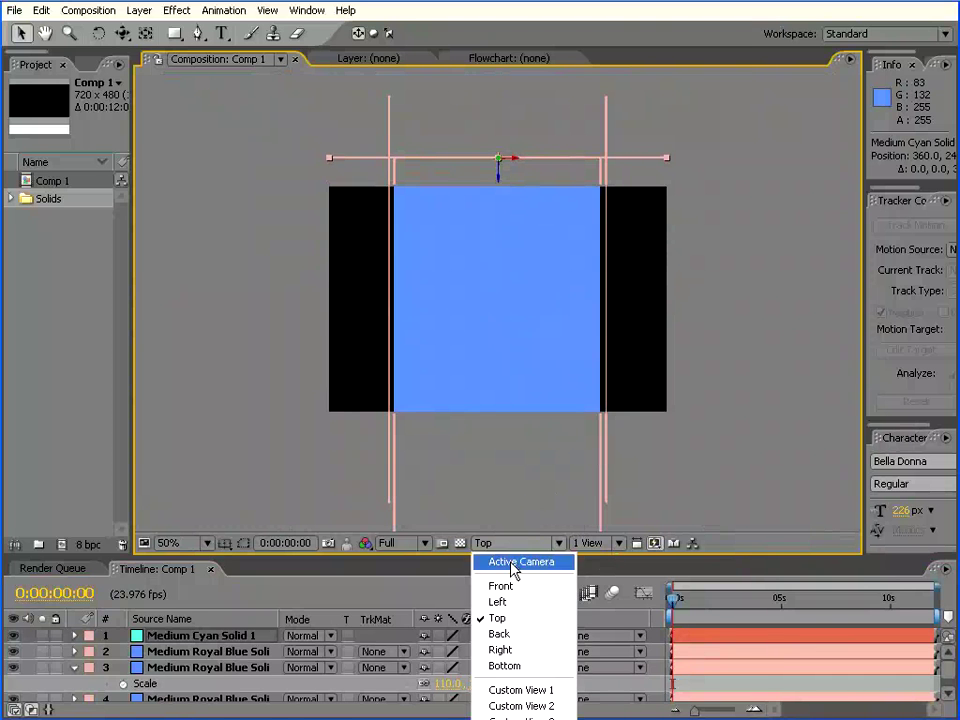
left_click(512, 563)
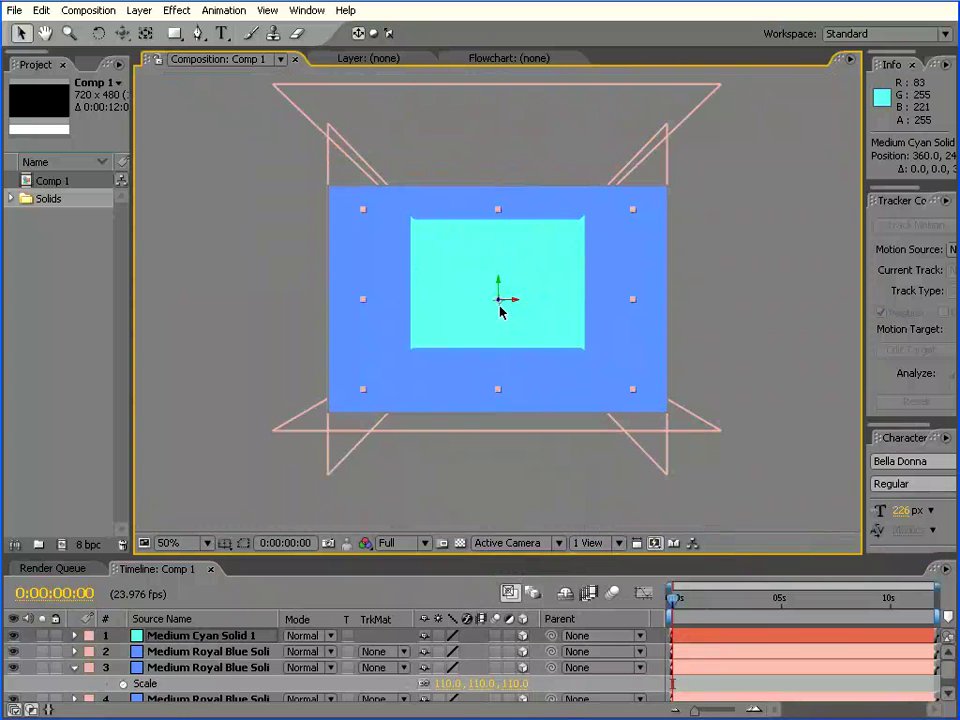
left_click_drag(499, 299, 499, 356)
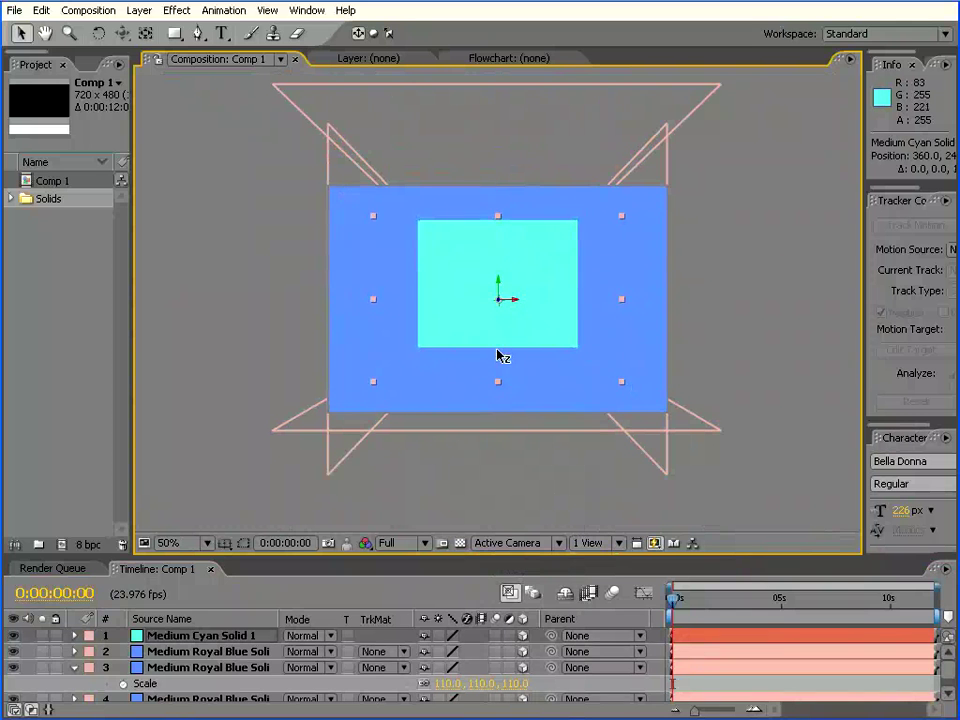
key("slash")
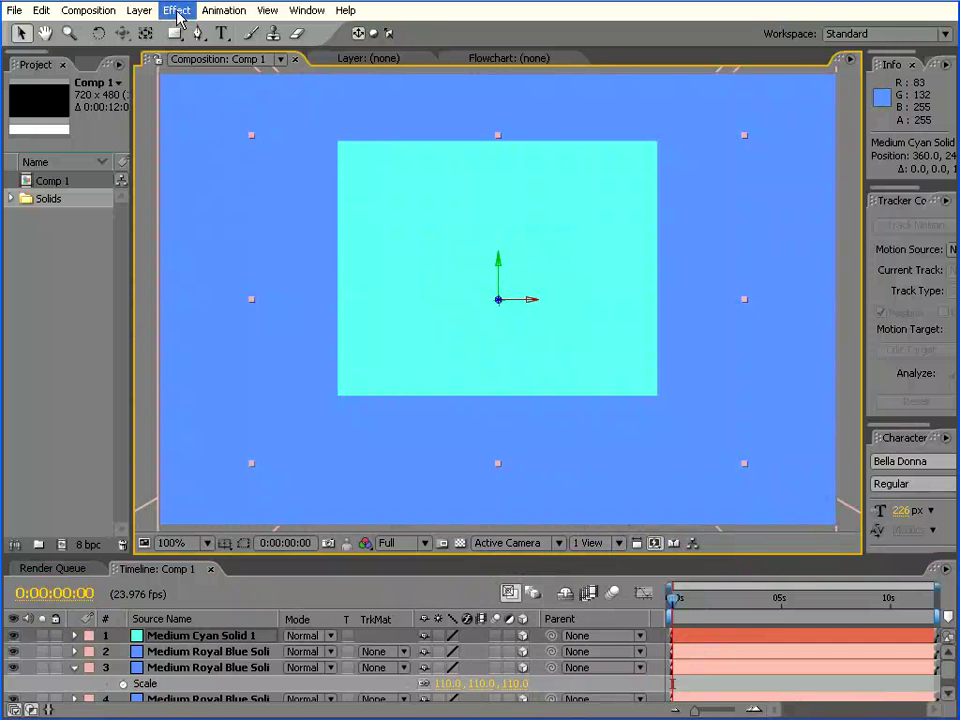
Step: Add a Point light, Light 1, at 100% intensity to illuminate the room's walls
left_click(139, 10)
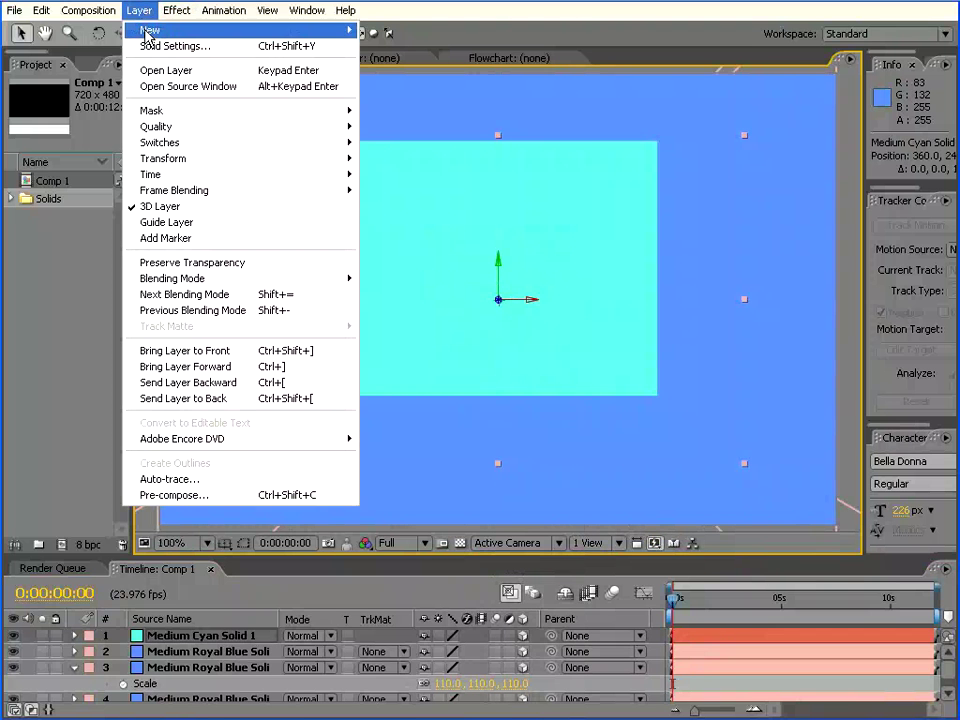
mouse_move(140, 30)
left_click(388, 62)
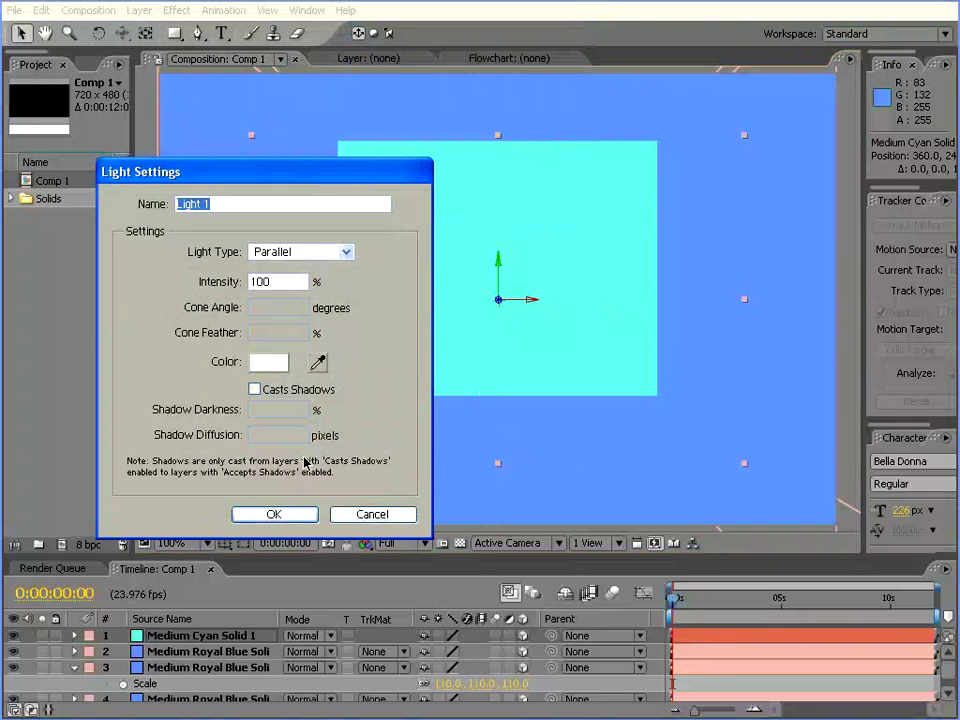
left_click(300, 251)
left_click(318, 281)
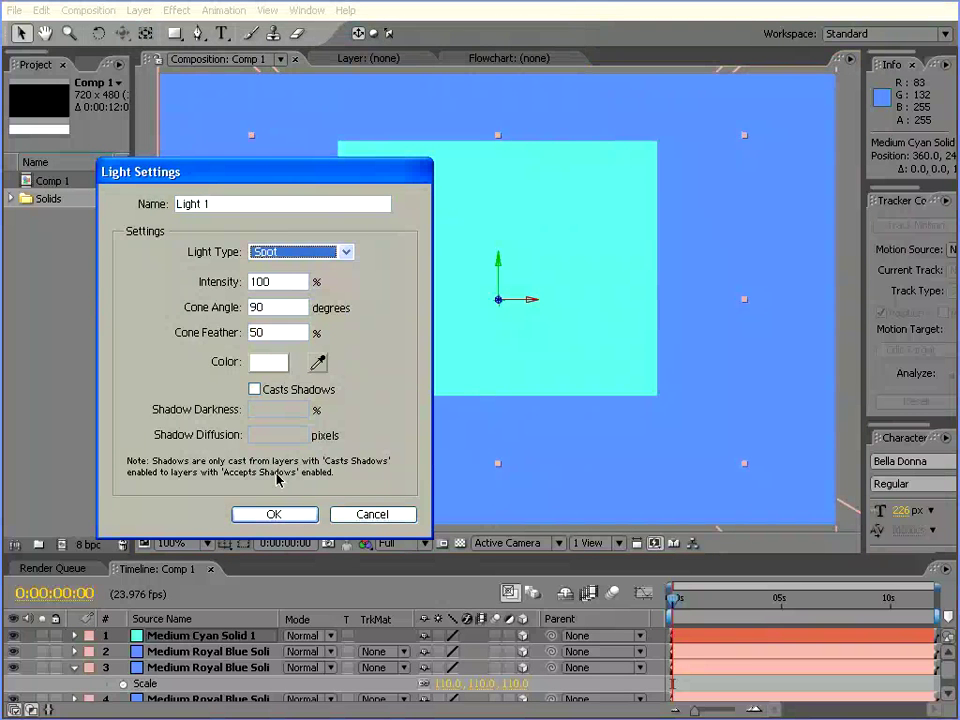
left_click(300, 251)
left_click(300, 291)
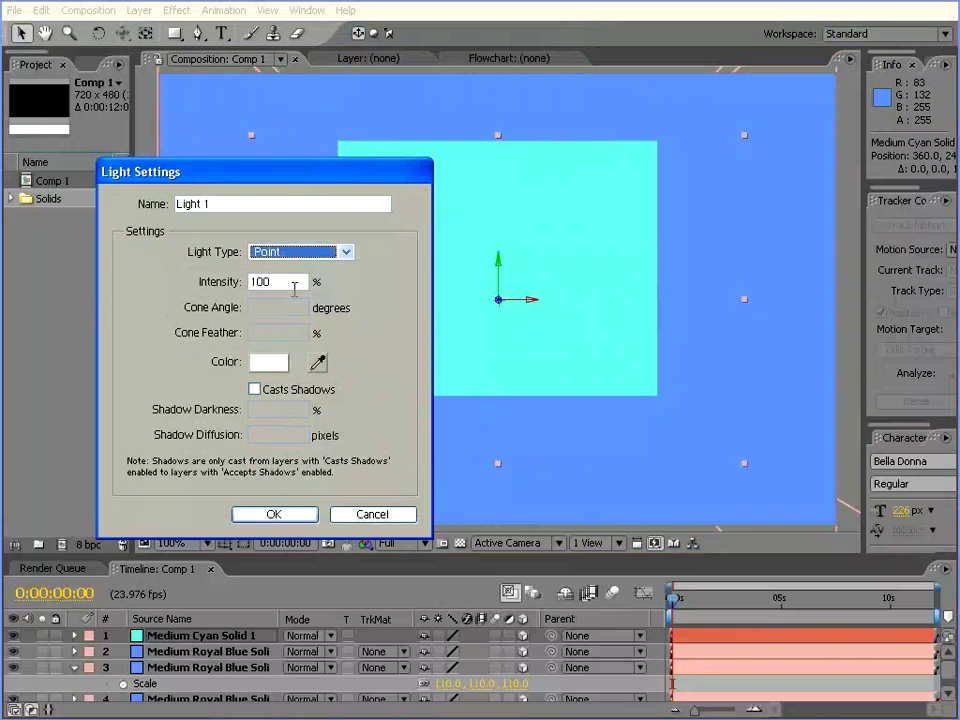
left_click(274, 514)
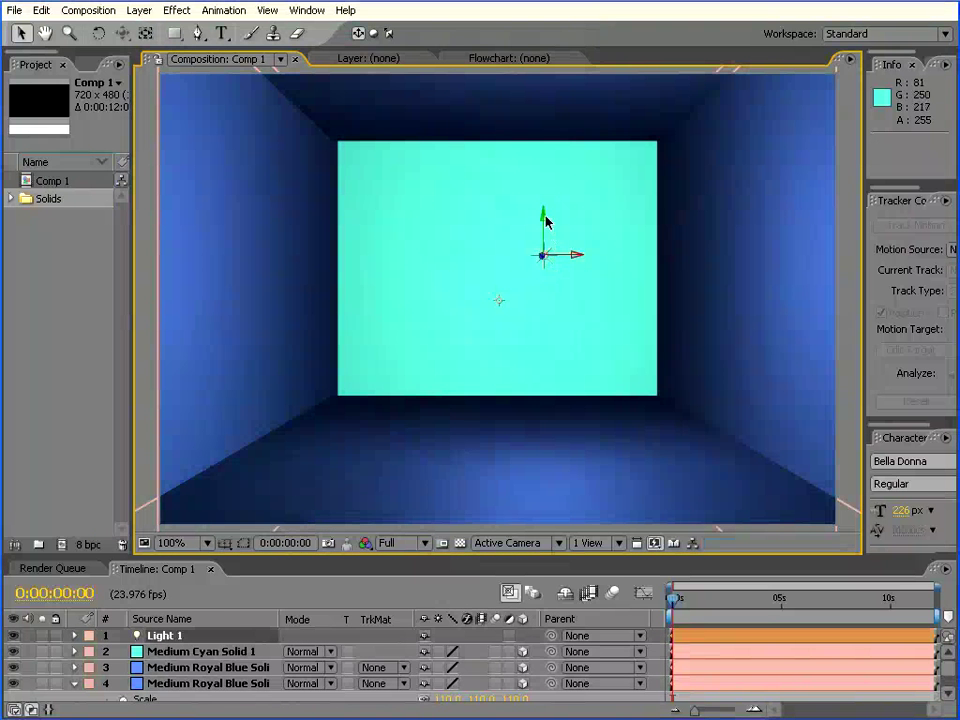
Step: Move Light 1 higher, deeper into the room and toward the upper right corner
mouse_move(543, 222)
left_mouse_down()
mouse_move(546, 152)
mouse_move(540, 215)
left_mouse_up()
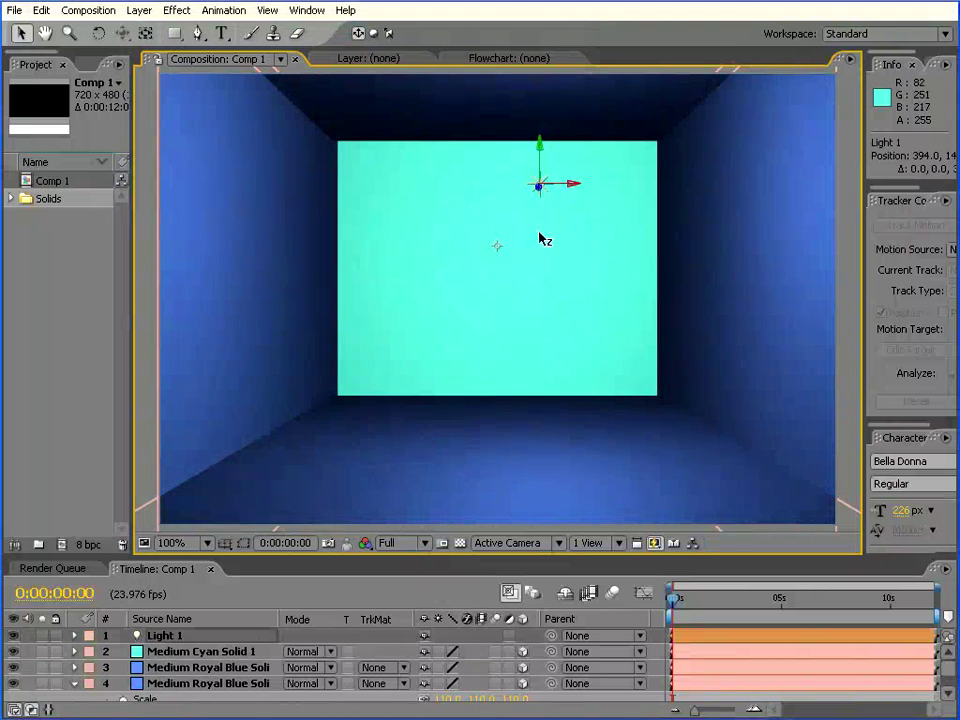
mouse_move(513, 614)
left_mouse_down()
mouse_move(508, 153)
mouse_move(549, 163)
left_mouse_up()
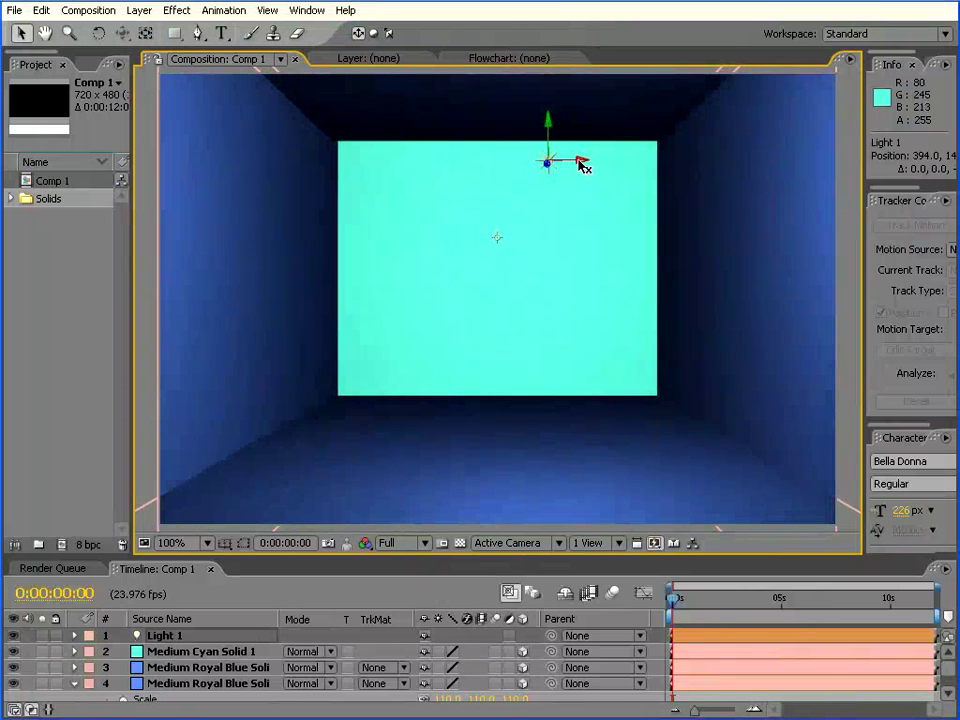
mouse_move(550, 165)
left_mouse_down()
mouse_move(683, 175)
mouse_move(671, 176)
left_mouse_up()
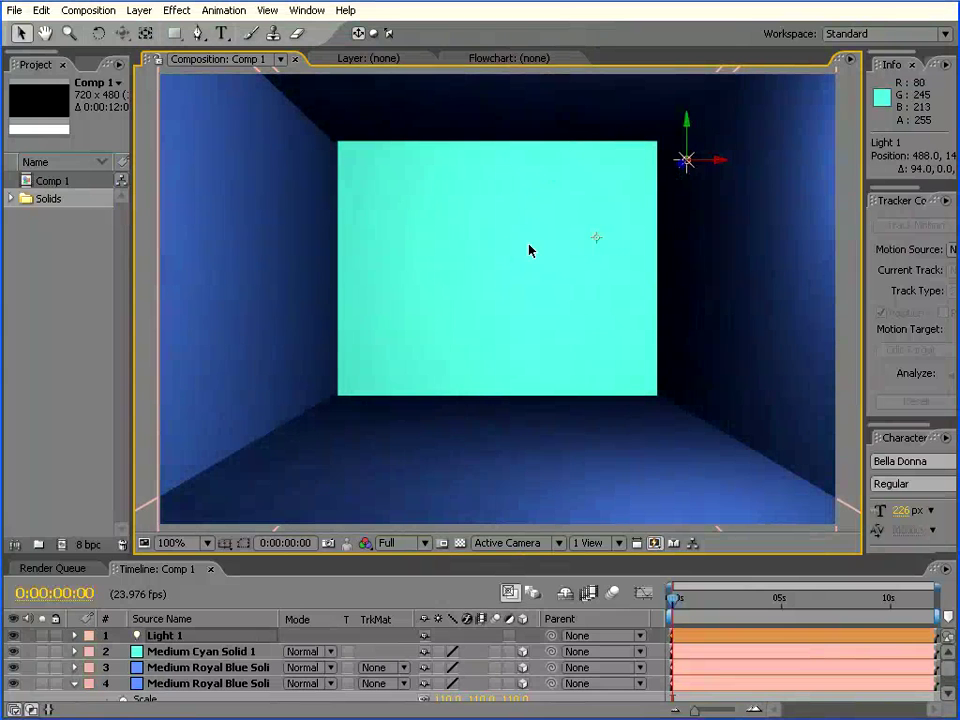
Step: Tint Light 1 pink (F87C7C) and dim its intensity to 65%
left_click(75, 636)
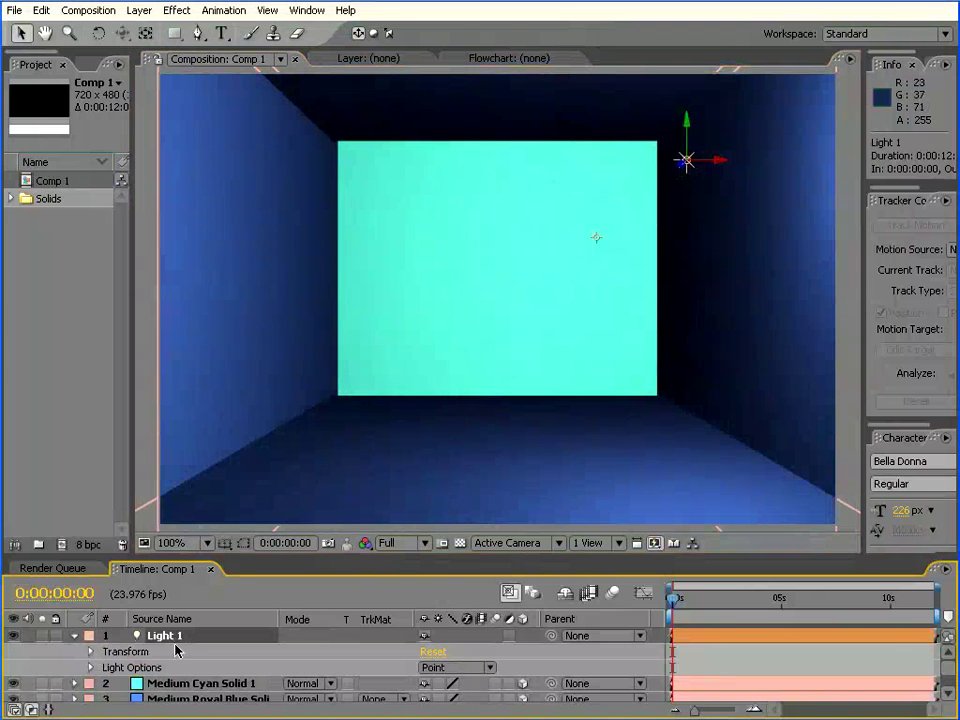
left_click(90, 667)
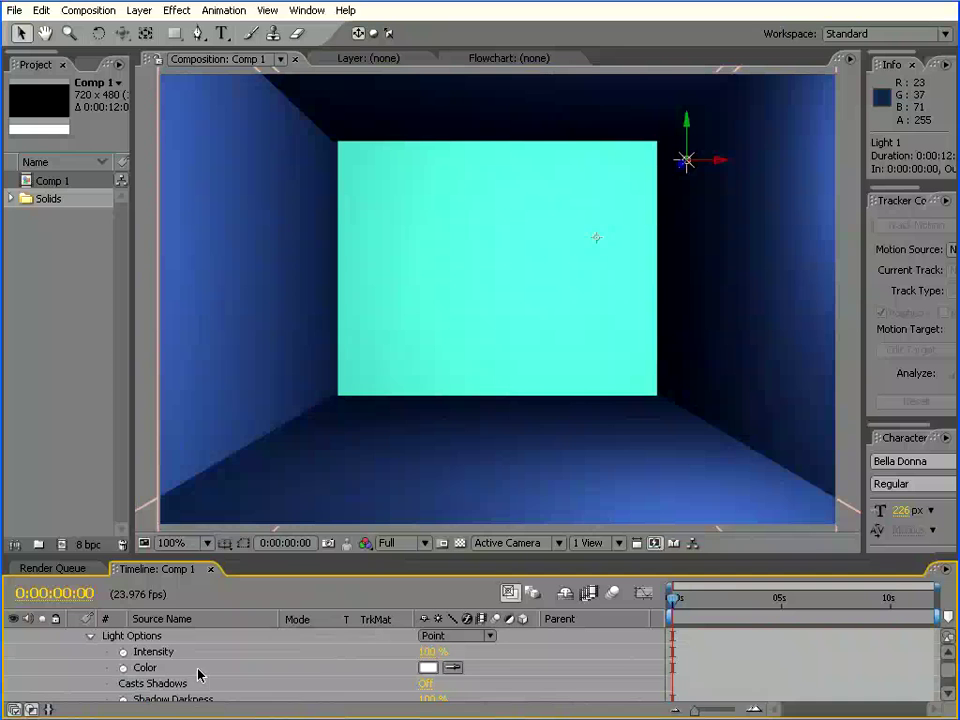
left_click(428, 667)
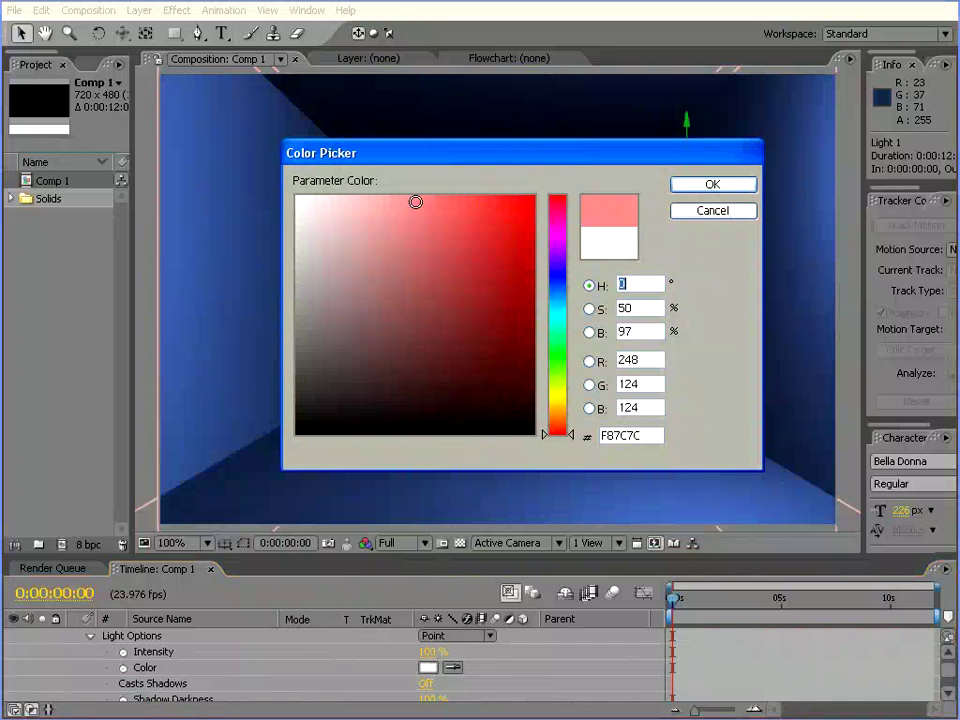
left_click_drag(416, 201, 396, 196)
left_click(712, 184)
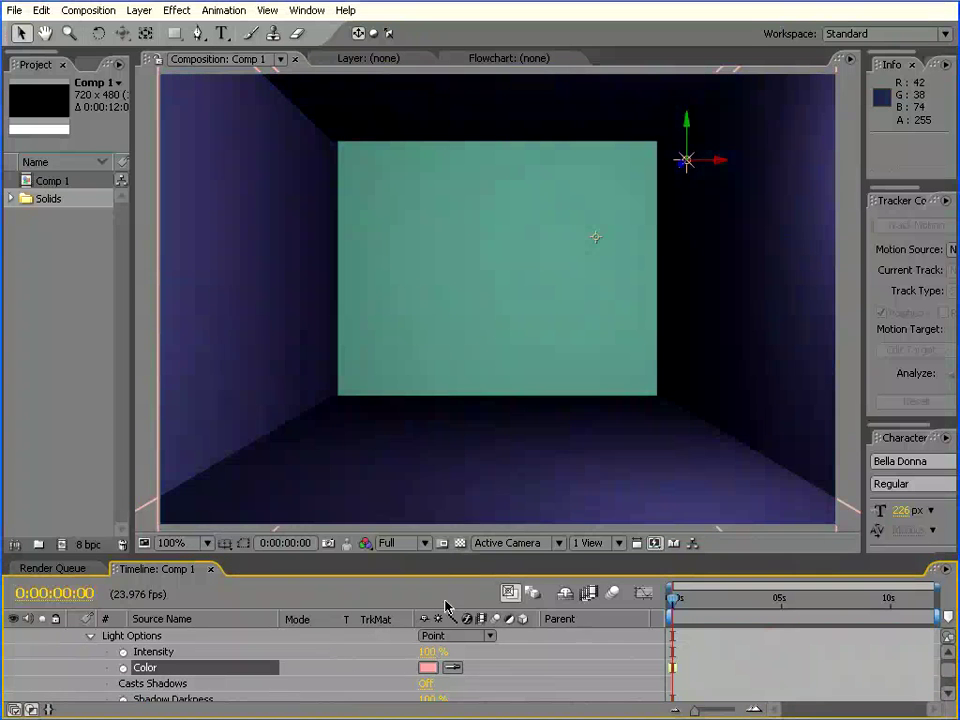
left_click_drag(431, 651, 399, 652)
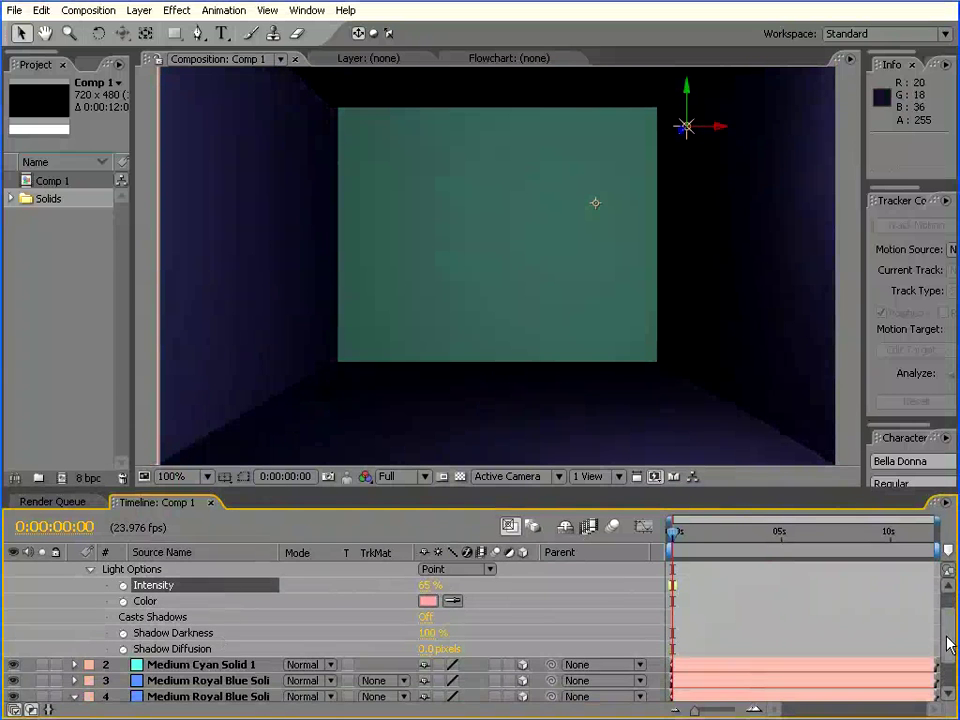
Step: Duplicate Light 1 as Light 2 and place the copy low near the corridor's left side
scroll(948, 630, "up", 2)
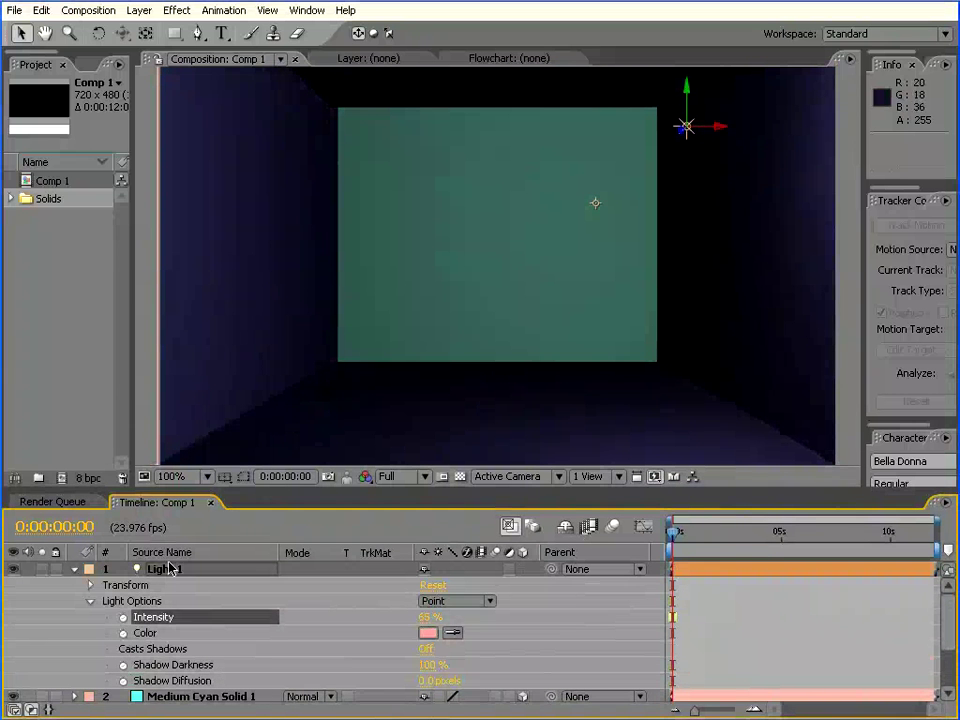
left_click(41, 10)
left_click(55, 174)
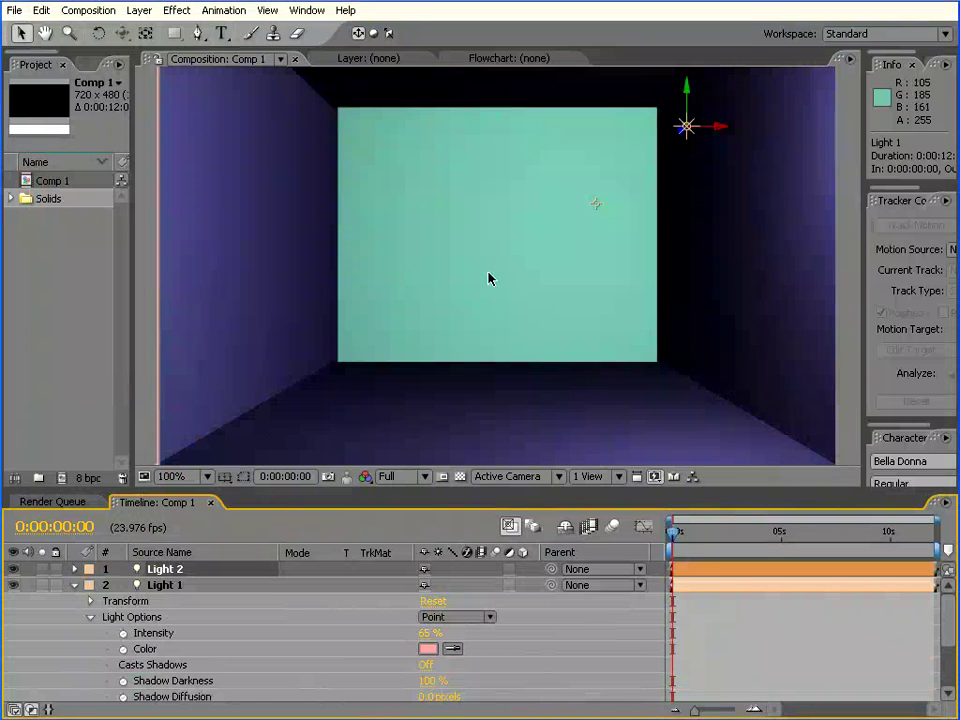
mouse_move(689, 97)
left_mouse_down()
mouse_move(686, 380)
mouse_move(450, 392)
left_mouse_up()
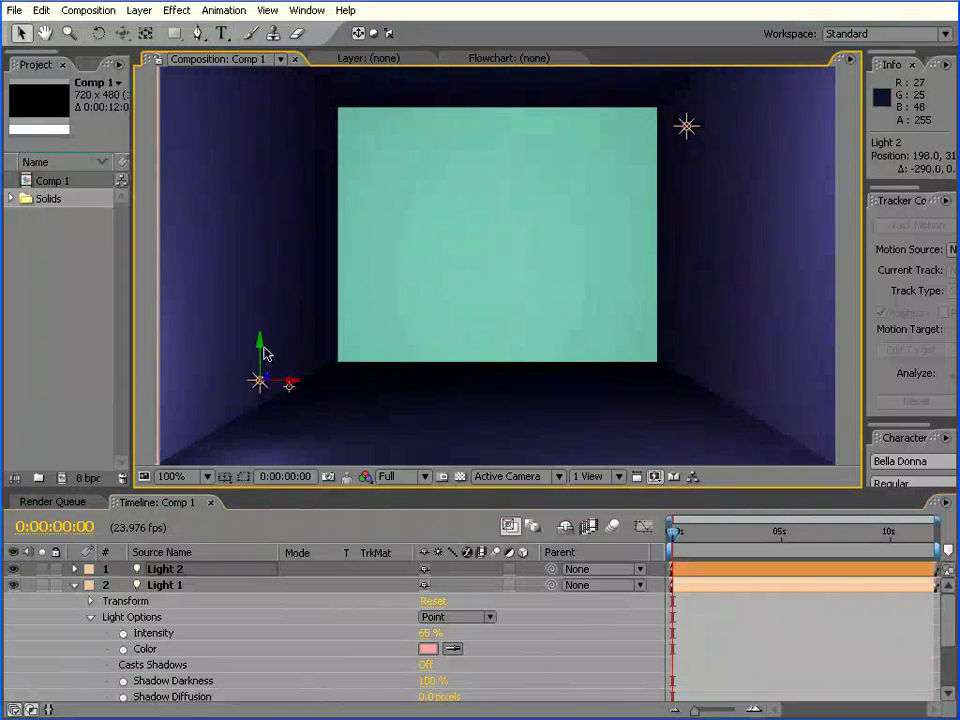
left_click_drag(280, 383, 325, 385)
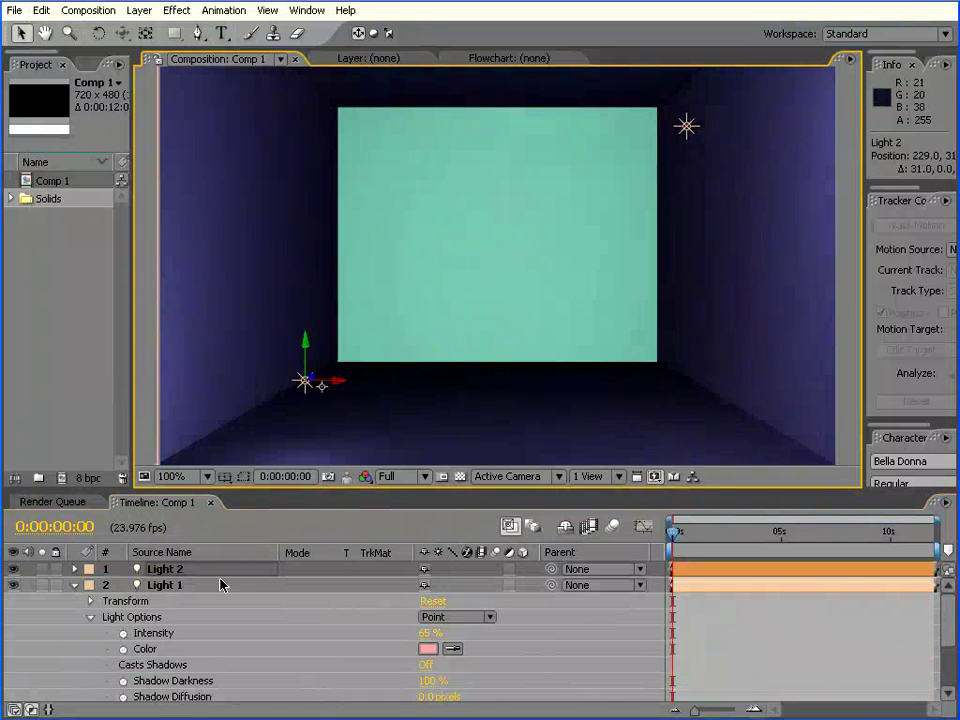
Step: Set Light 2's colour to bright green and raise its intensity to about 77%
left_click(172, 572)
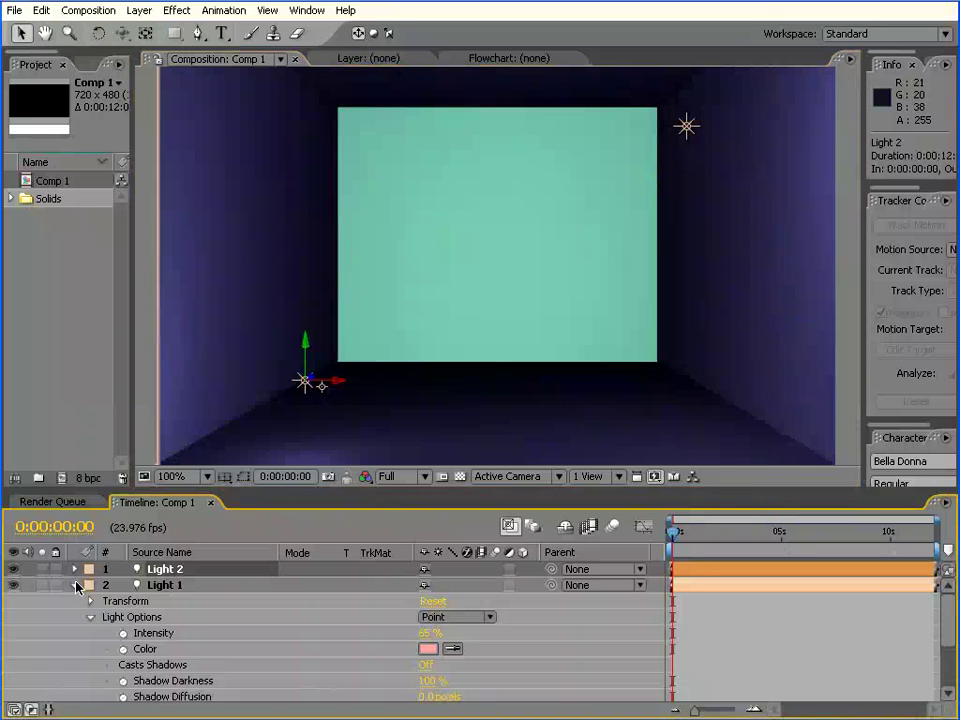
left_click(75, 585)
left_click(74, 569)
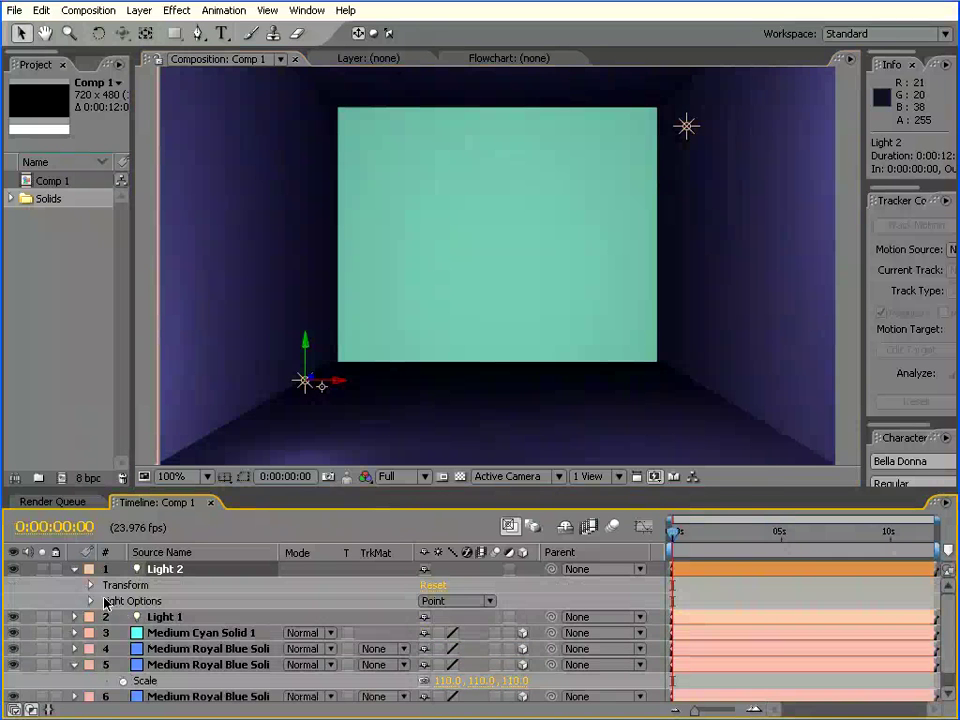
left_click(89, 601)
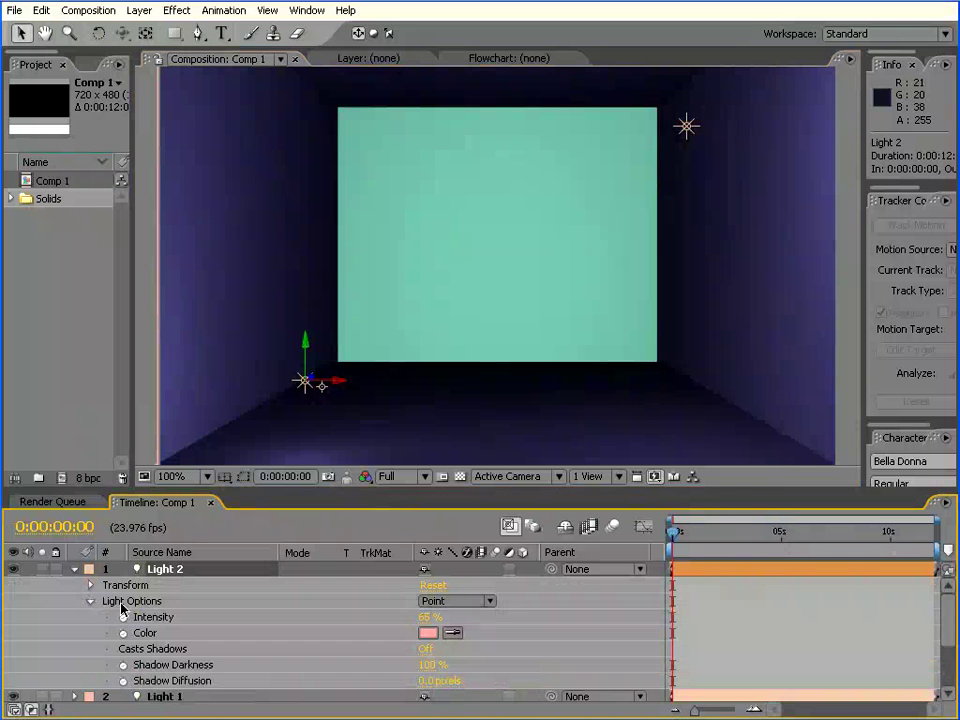
left_click(428, 633)
left_click(560, 358)
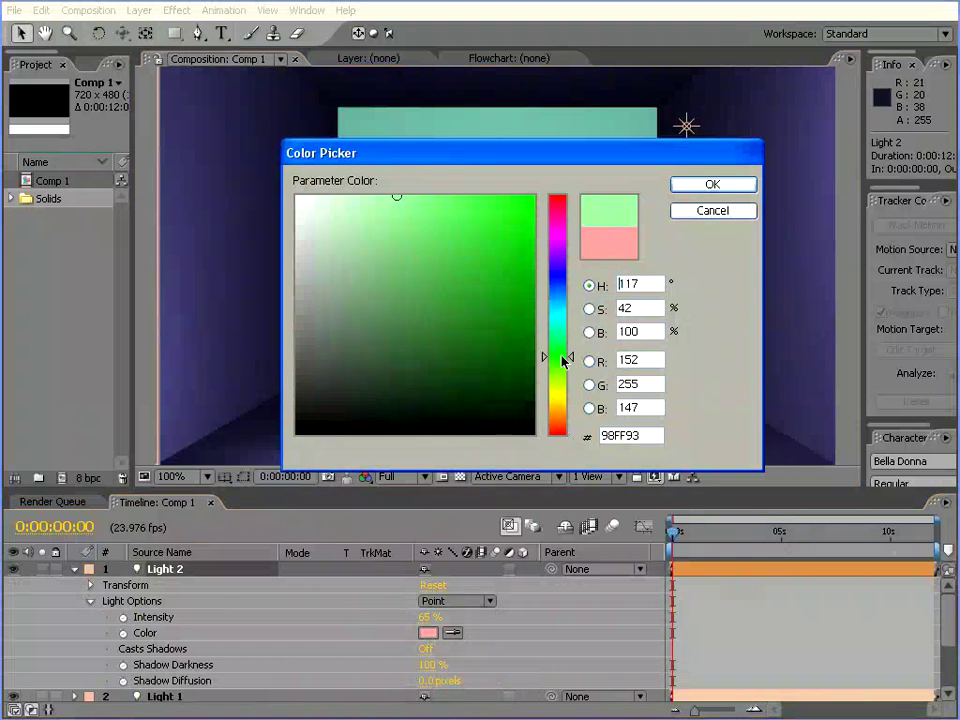
left_click_drag(407, 272, 516, 196)
left_click(712, 184)
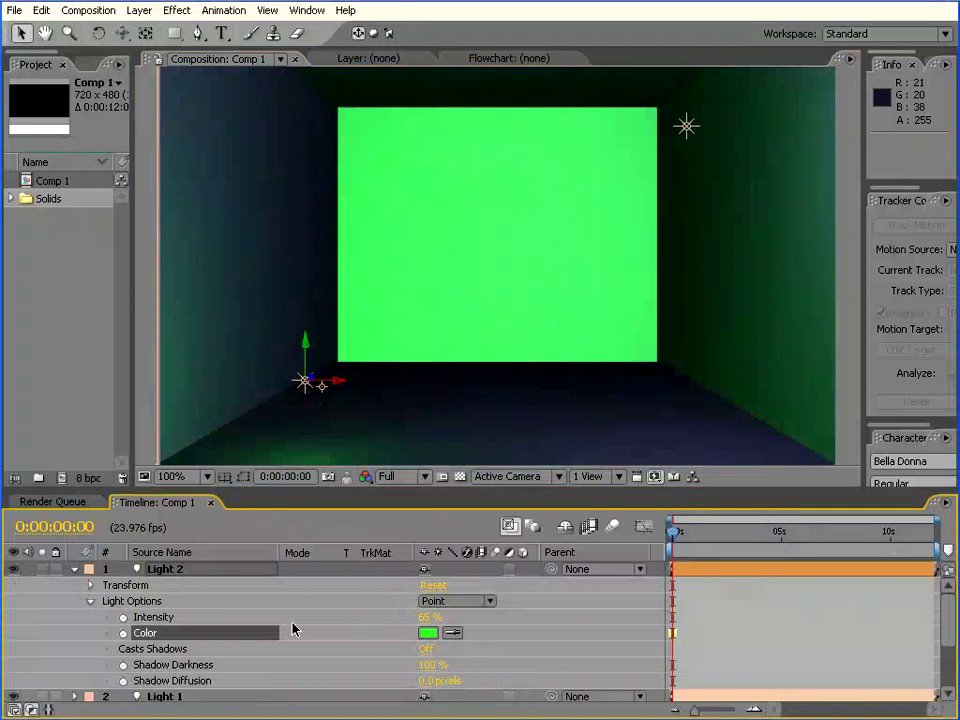
mouse_move(428, 617)
left_mouse_down()
mouse_move(483, 615)
mouse_move(288, 604)
mouse_move(469, 617)
left_mouse_up()
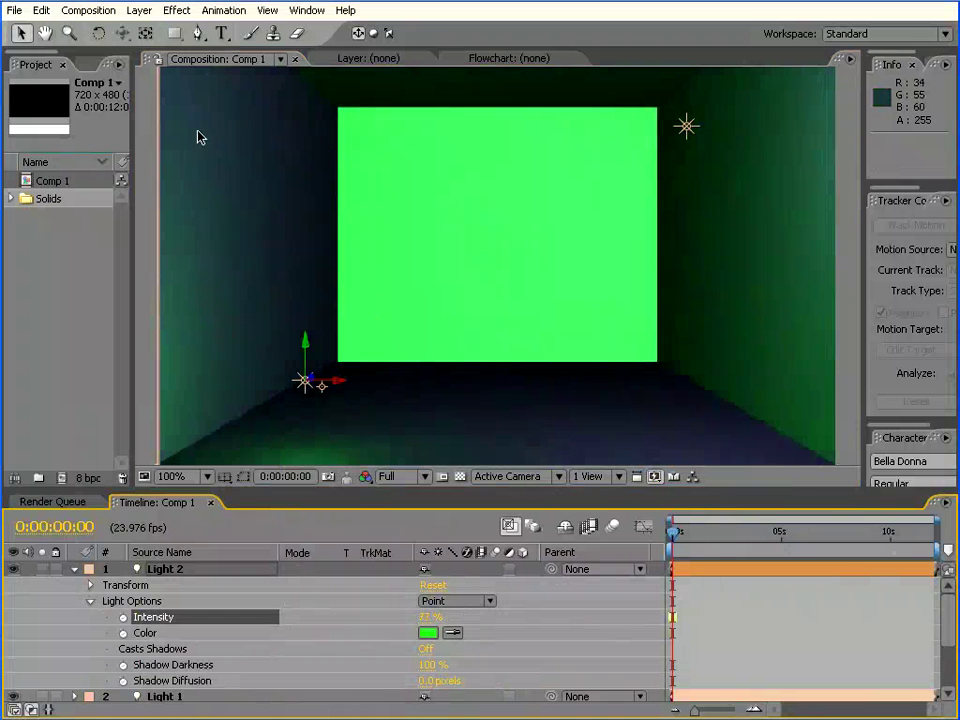
left_click(74, 569)
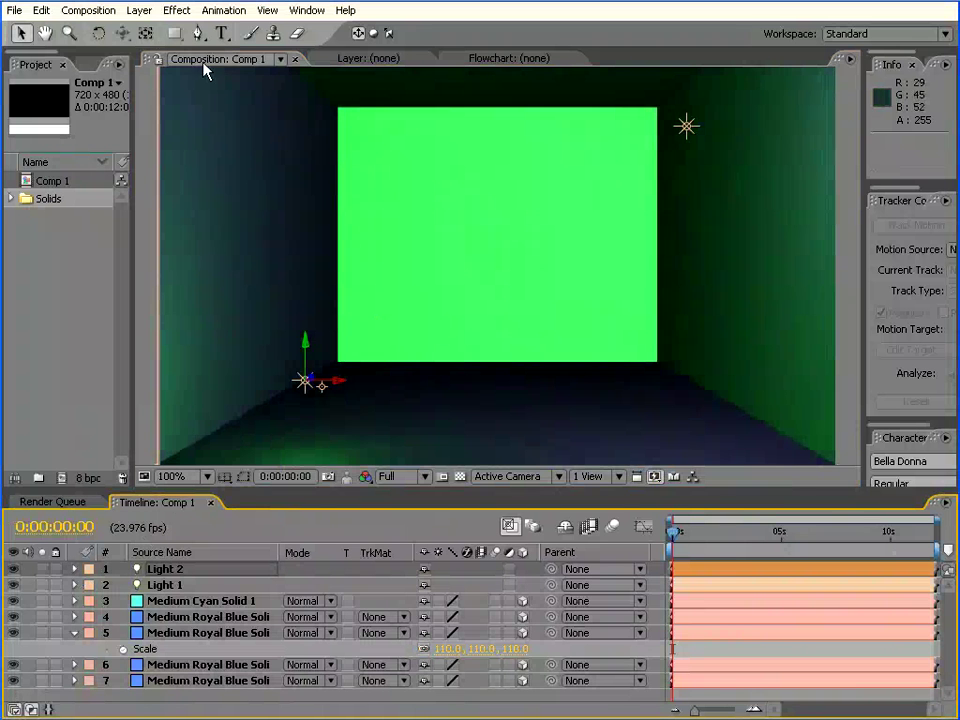
Step: Add a 35mm camera, Camera 1, to the composition
left_click(137, 17)
mouse_move(268, 28)
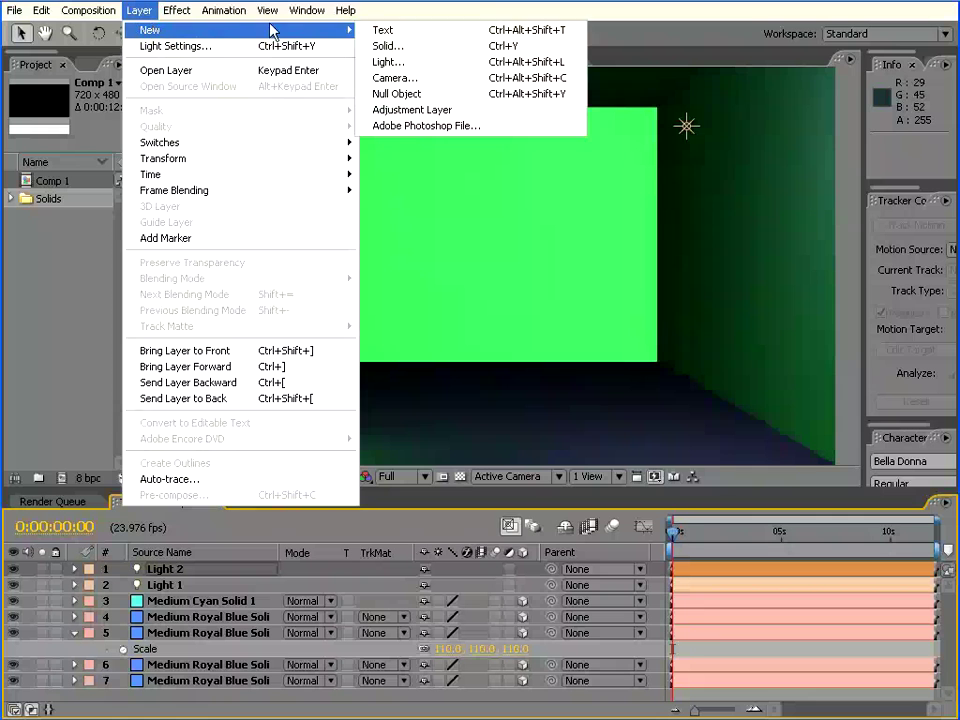
left_click(400, 78)
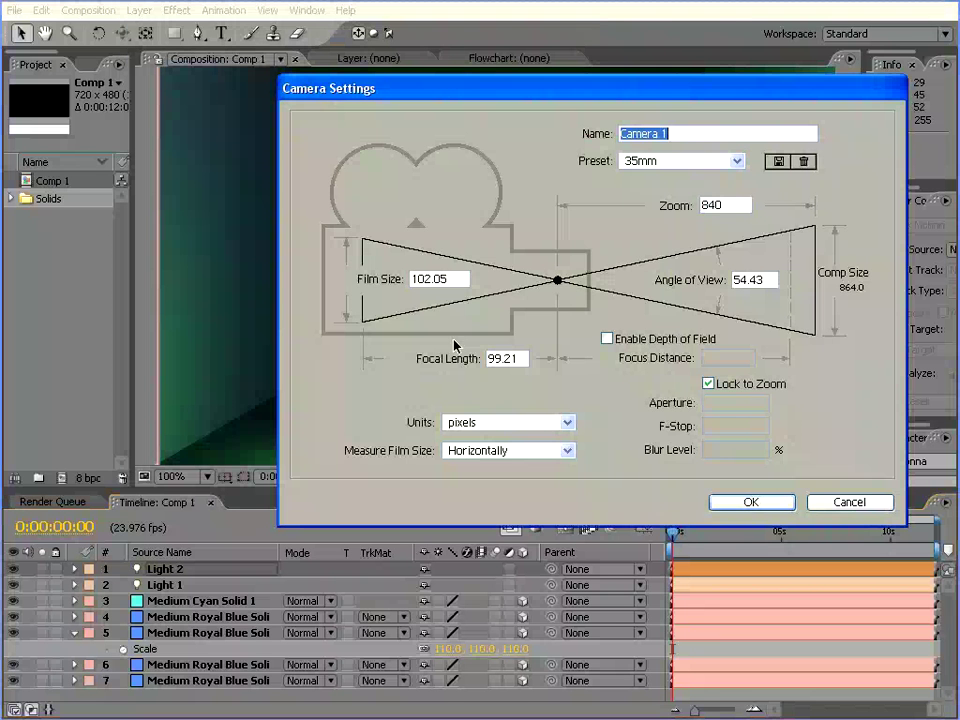
left_click(754, 500)
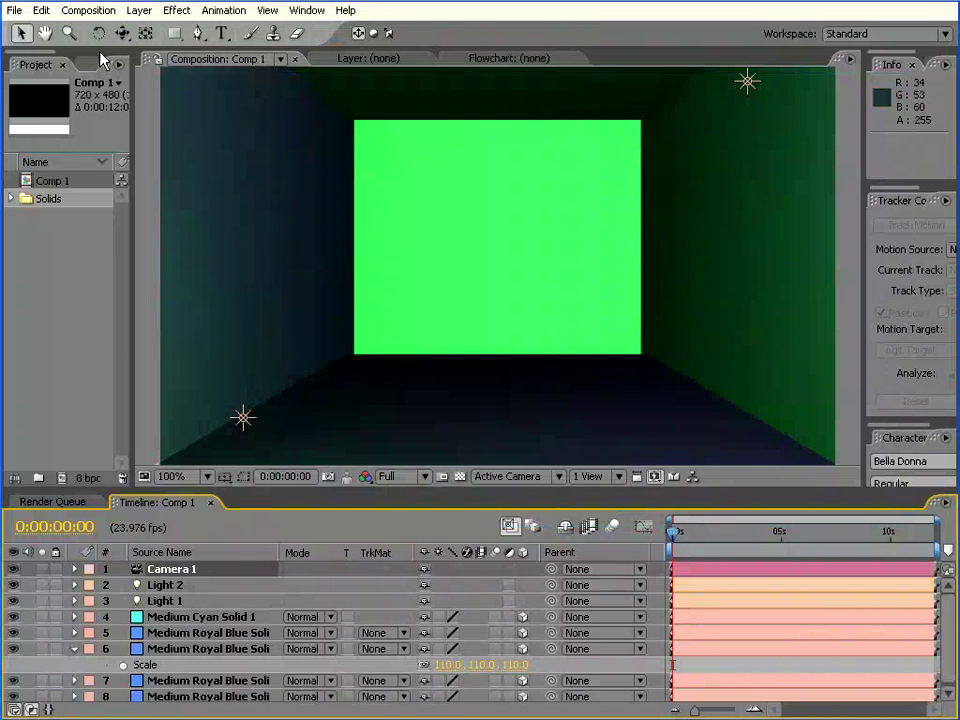
Step: Dolly Camera 1 slightly back from the back wall with the Track Z Camera tool
left_click(126, 33)
left_click_drag(126, 34, 150, 74)
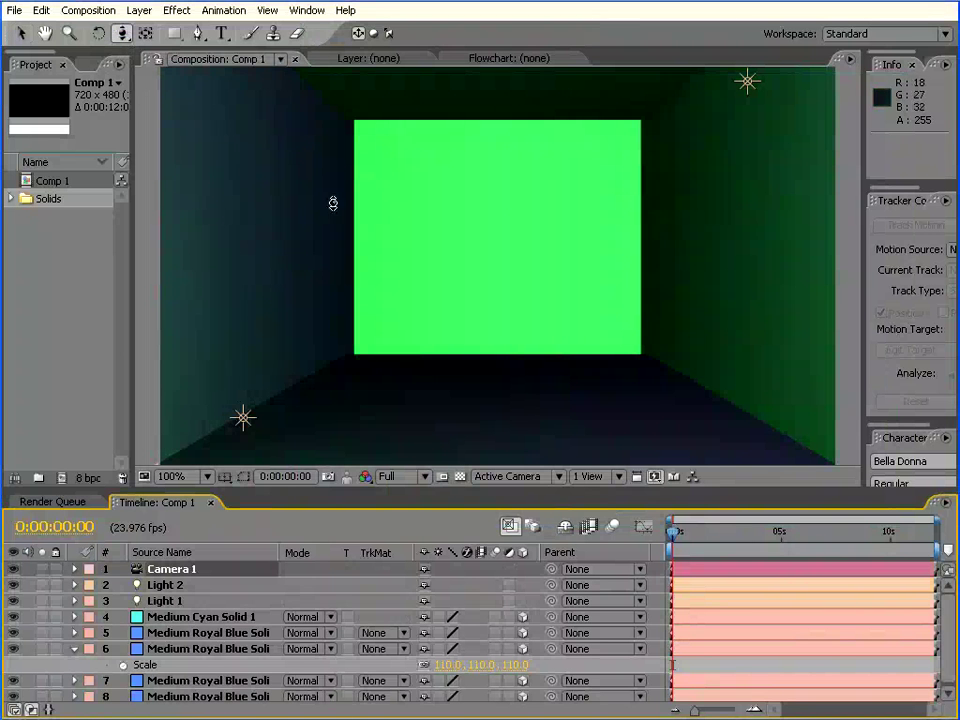
mouse_move(458, 247)
left_mouse_down()
mouse_move(456, 354)
mouse_move(458, 294)
mouse_move(458, 302)
left_mouse_up()
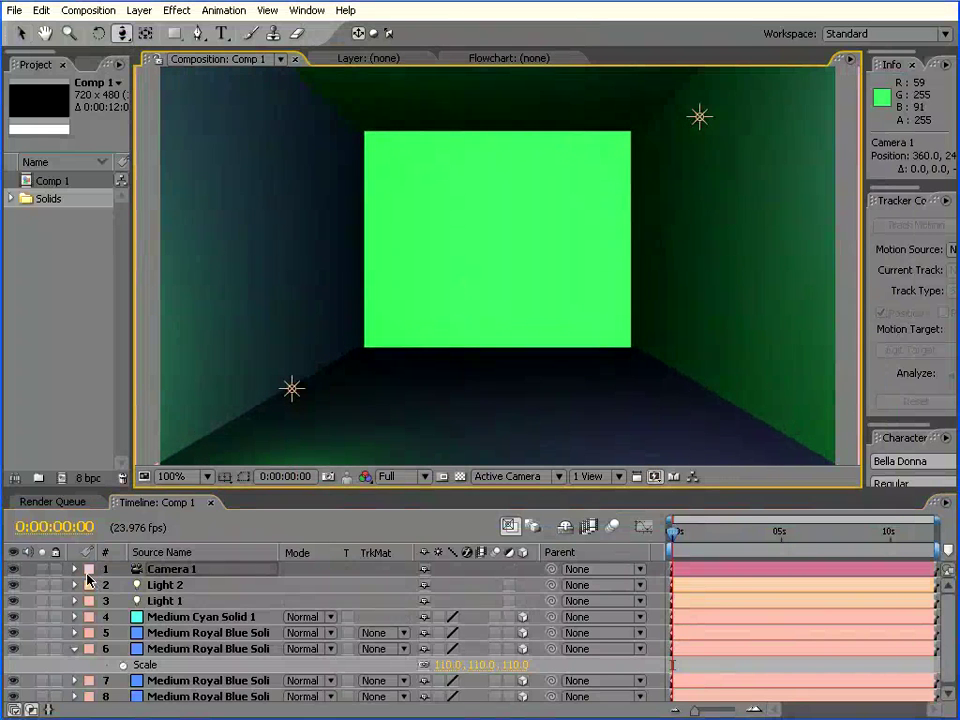
Step: Keyframe Camera 1's Point of Interest, Position and Orientation at 0 s, then dolly it at 0:00:02:20
left_click(74, 569)
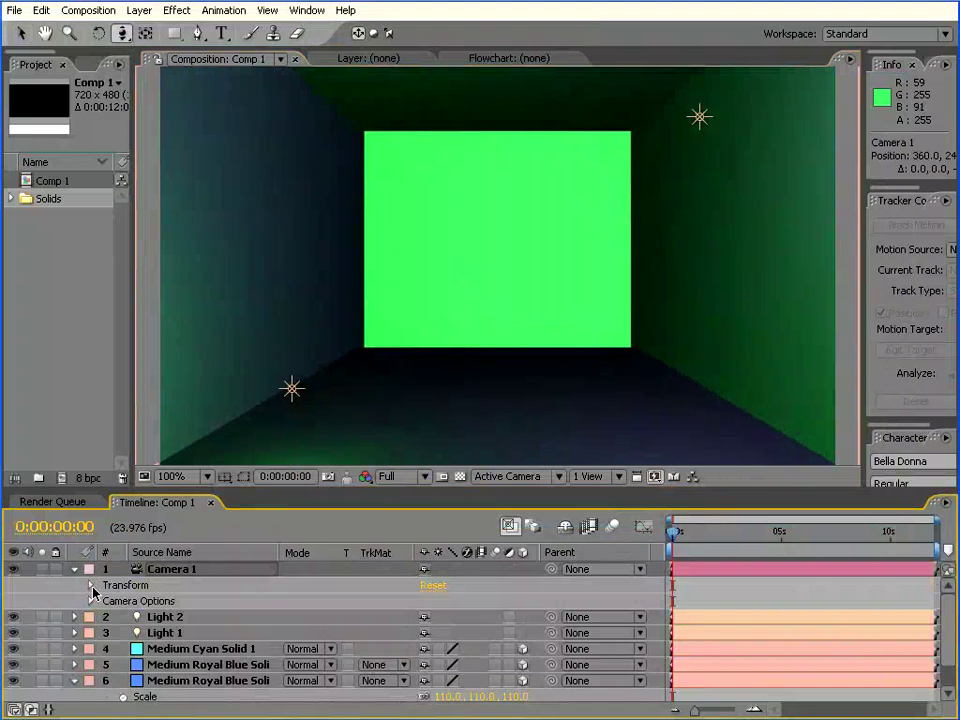
left_click(91, 588)
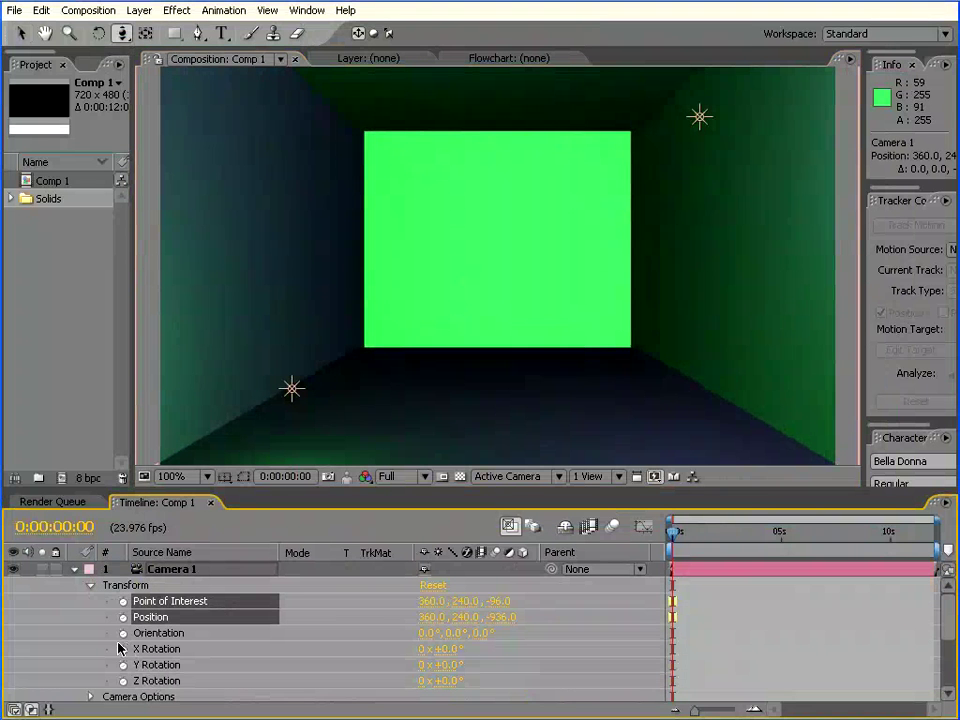
left_click(123, 617)
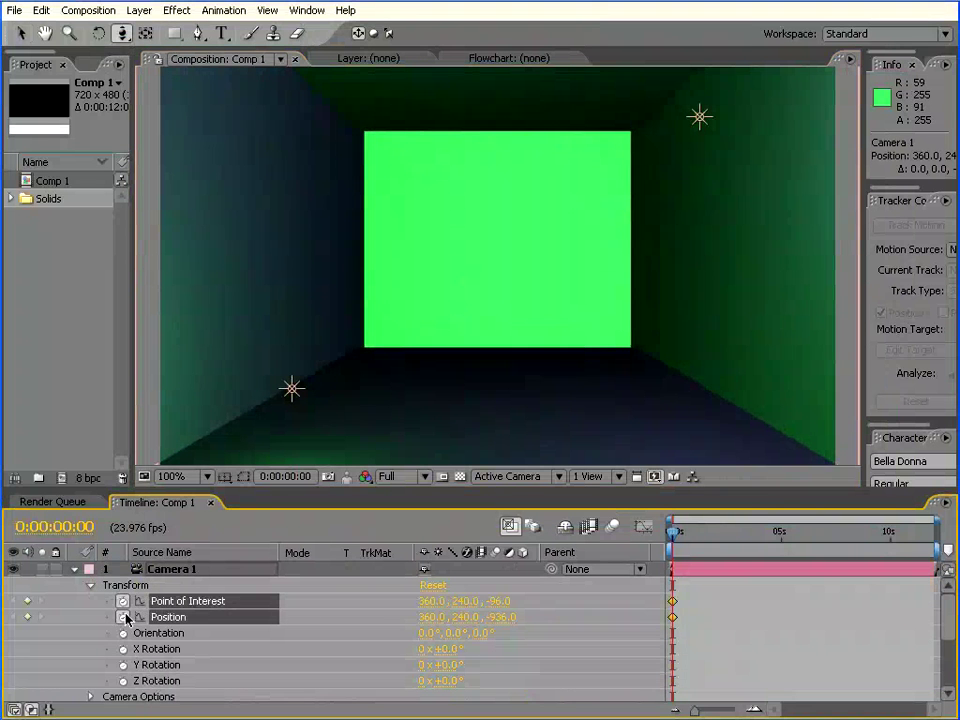
left_click(123, 633)
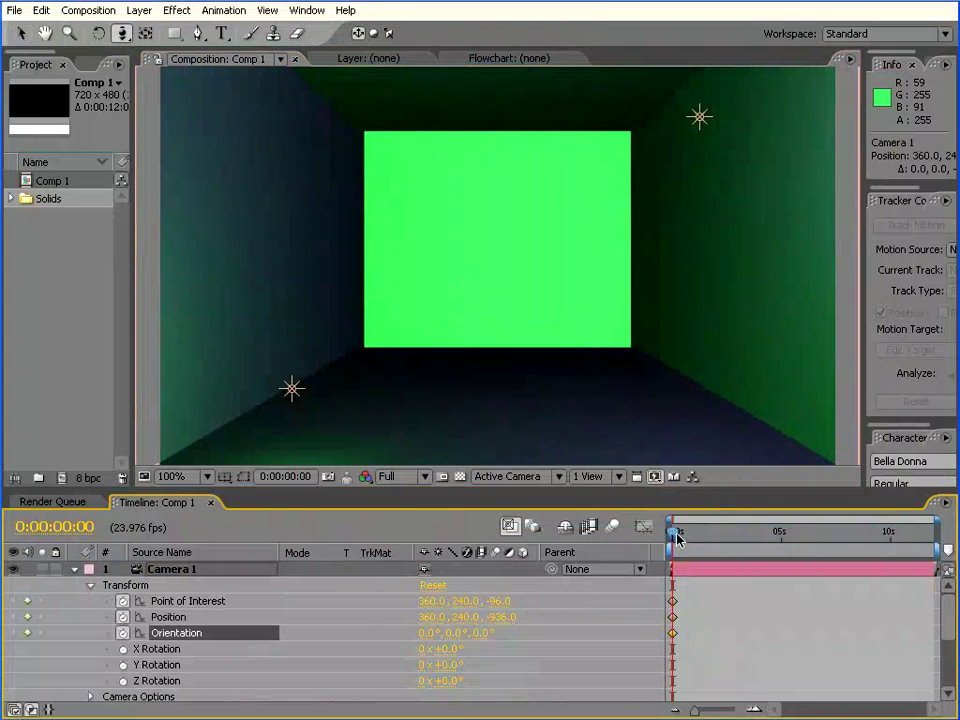
left_click_drag(677, 534, 739, 534)
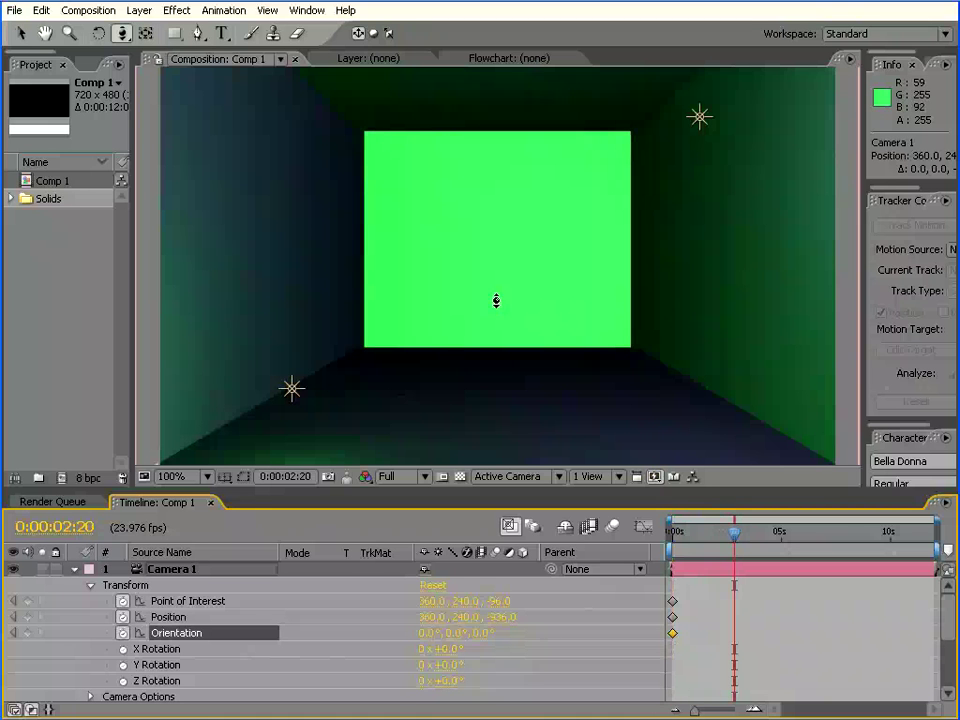
mouse_move(496, 300)
left_mouse_down()
mouse_move(531, 378)
mouse_move(509, 152)
mouse_move(510, 332)
mouse_move(335, 575)
left_mouse_up()
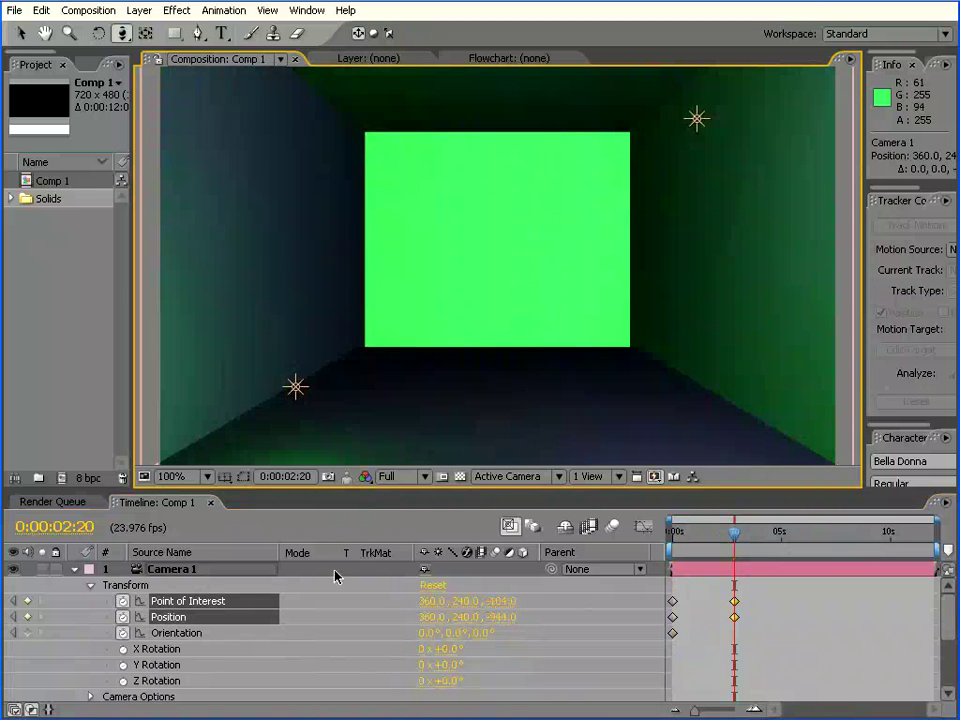
Step: Turn on Camera 1's depth of field and set its focus distance
left_click(90, 696)
scroll(160, 660, "down", 3)
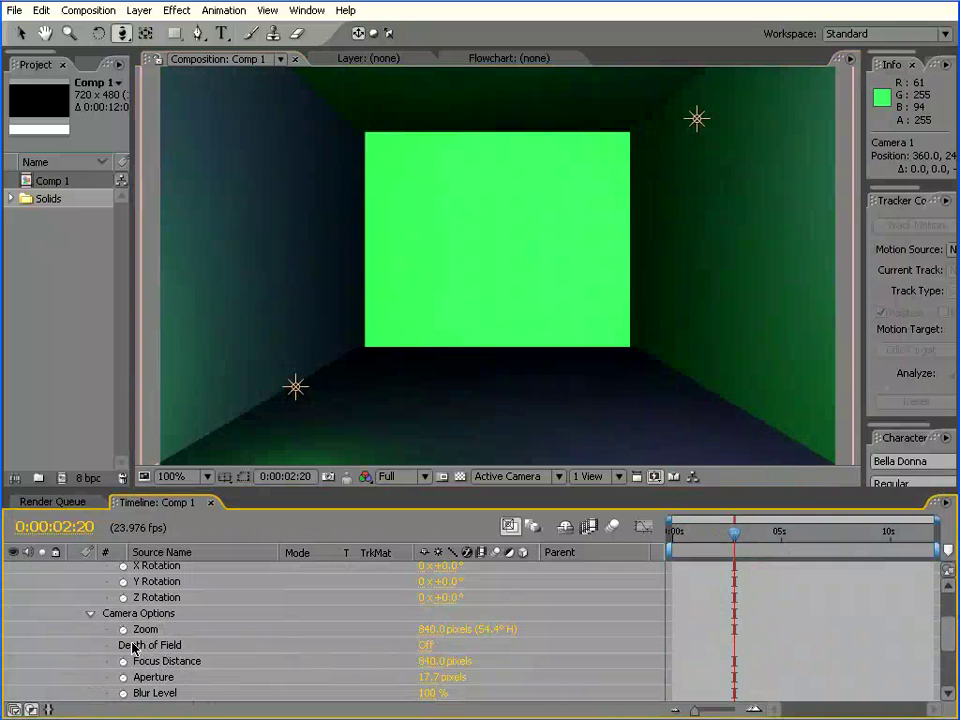
left_click(428, 652)
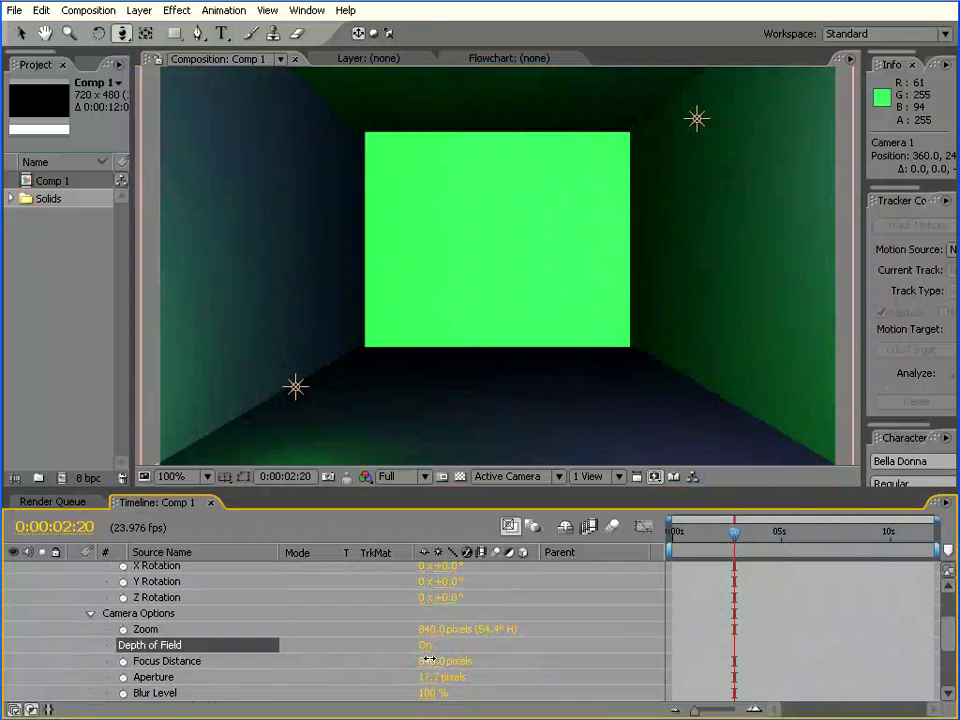
mouse_move(428, 660)
left_mouse_down()
mouse_move(609, 659)
mouse_move(255, 637)
left_mouse_up()
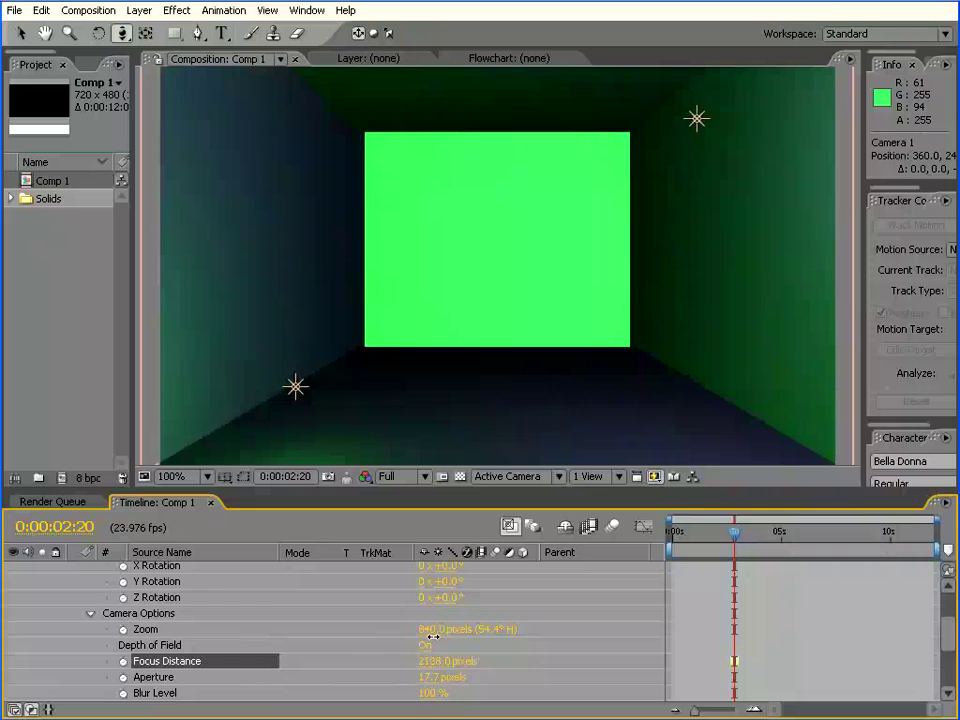
Step: Add Camera 1 Position and Point of Interest keyframes at 0:00:03:14, pushing closer in
scroll(640, 600, "up", 5)
mouse_move(670, 531)
left_mouse_down()
mouse_move(724, 541)
mouse_move(710, 592)
mouse_move(759, 636)
left_mouse_up()
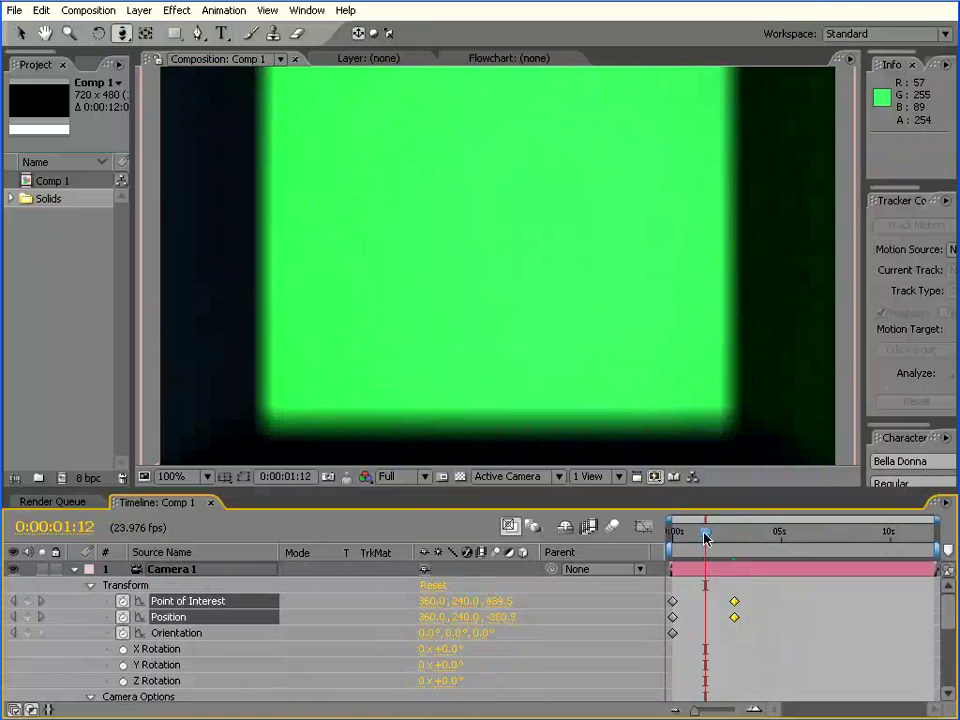
left_click_drag(705, 540, 750, 538)
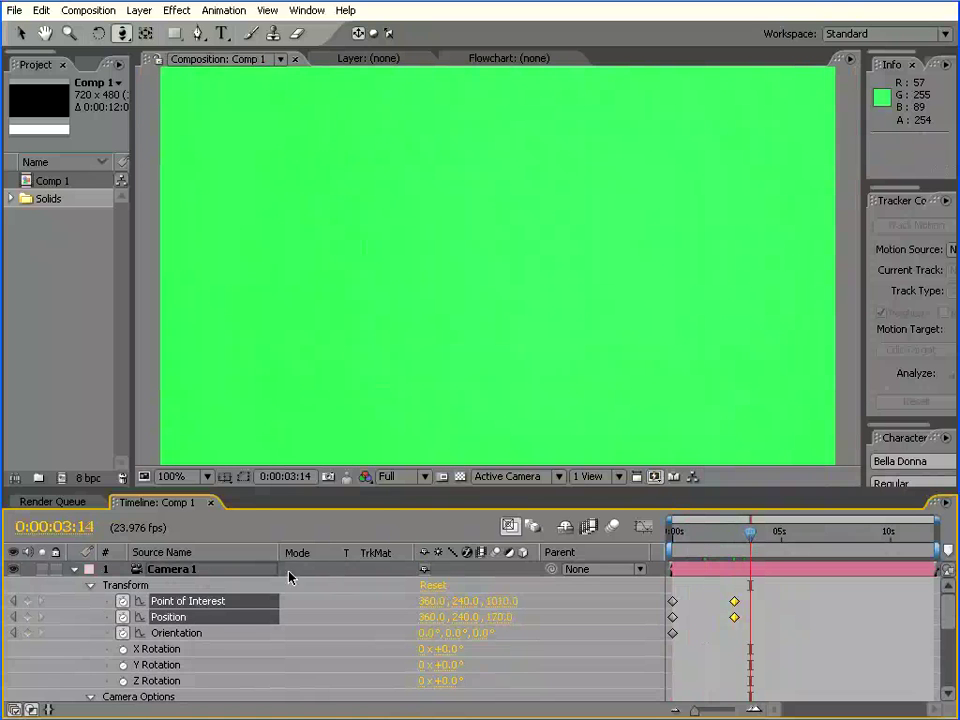
key("ctrl+v")
left_click(696, 531)
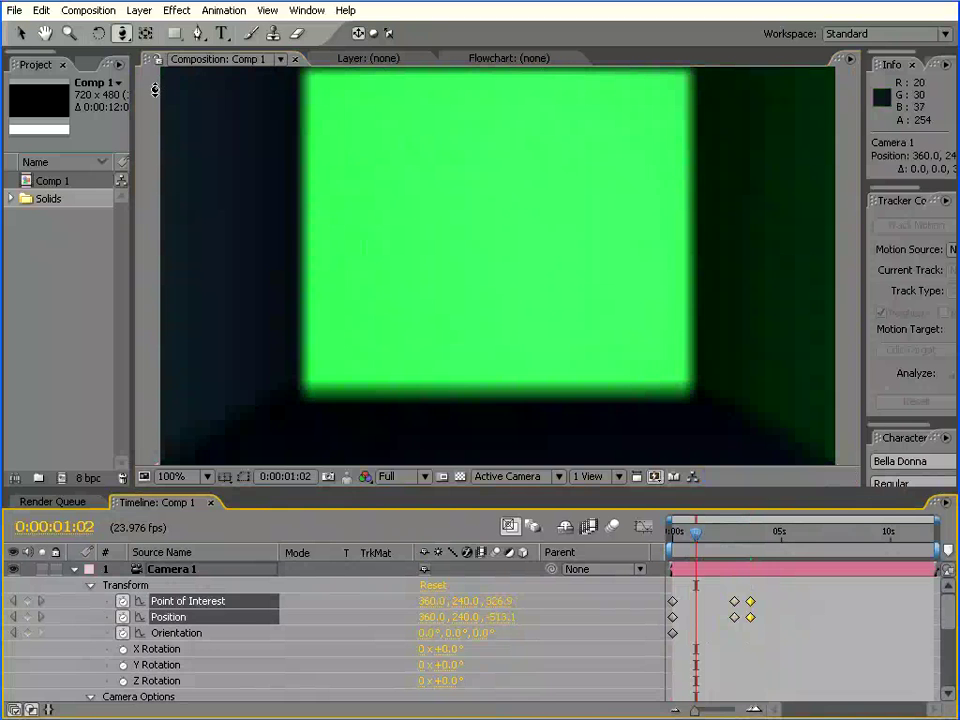
left_click(128, 11)
Step: Create a text layer typing 'asastudi' and switch the 3D view to Top
mouse_move(150, 30)
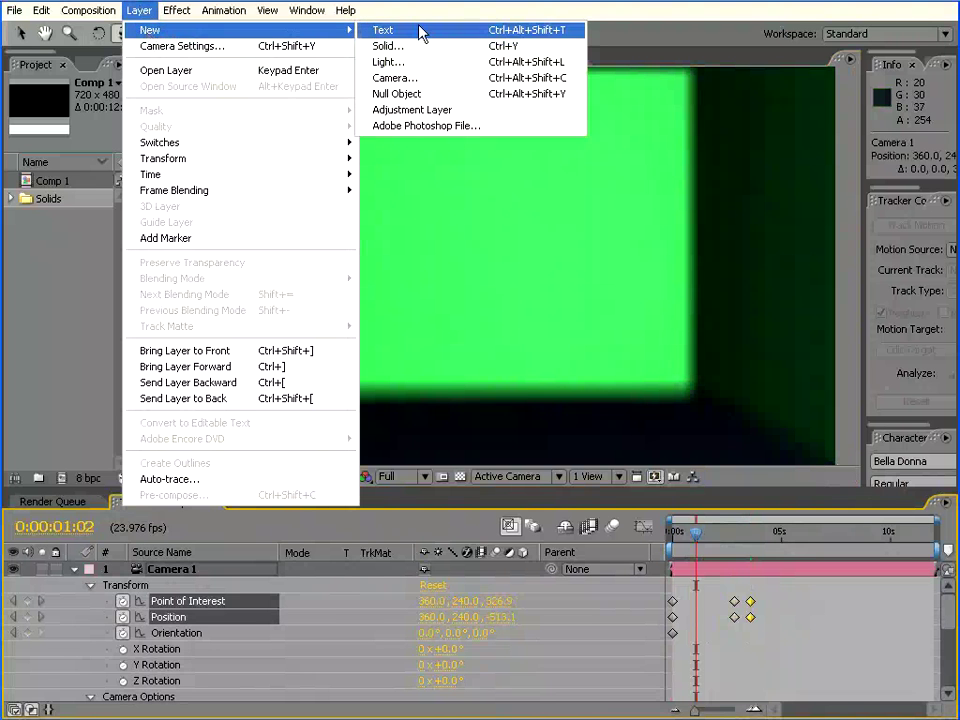
left_click(428, 31)
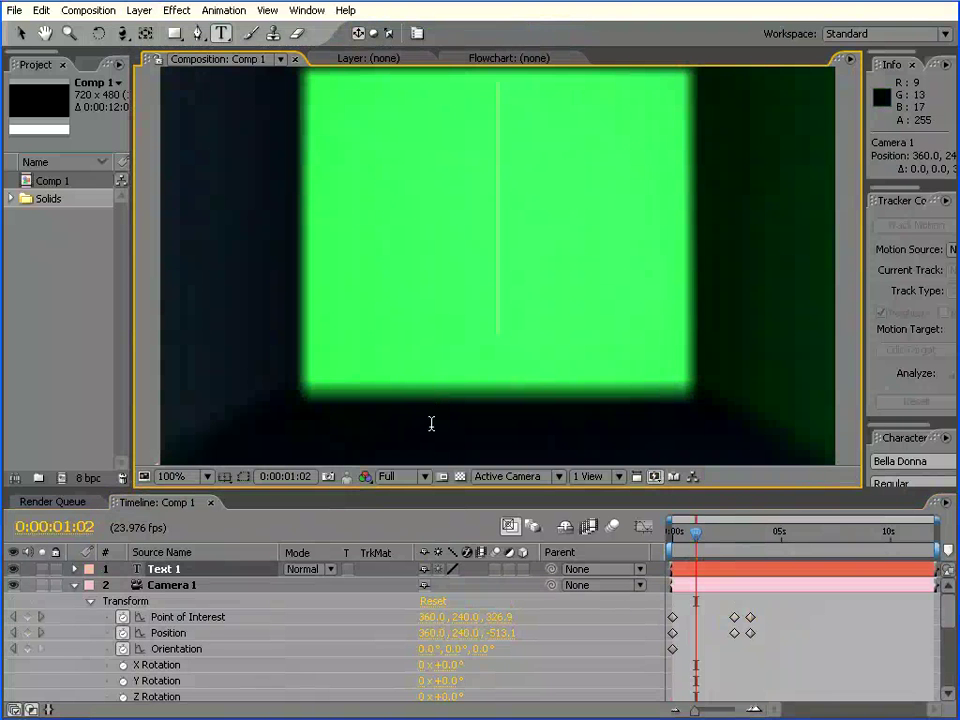
type("asa")
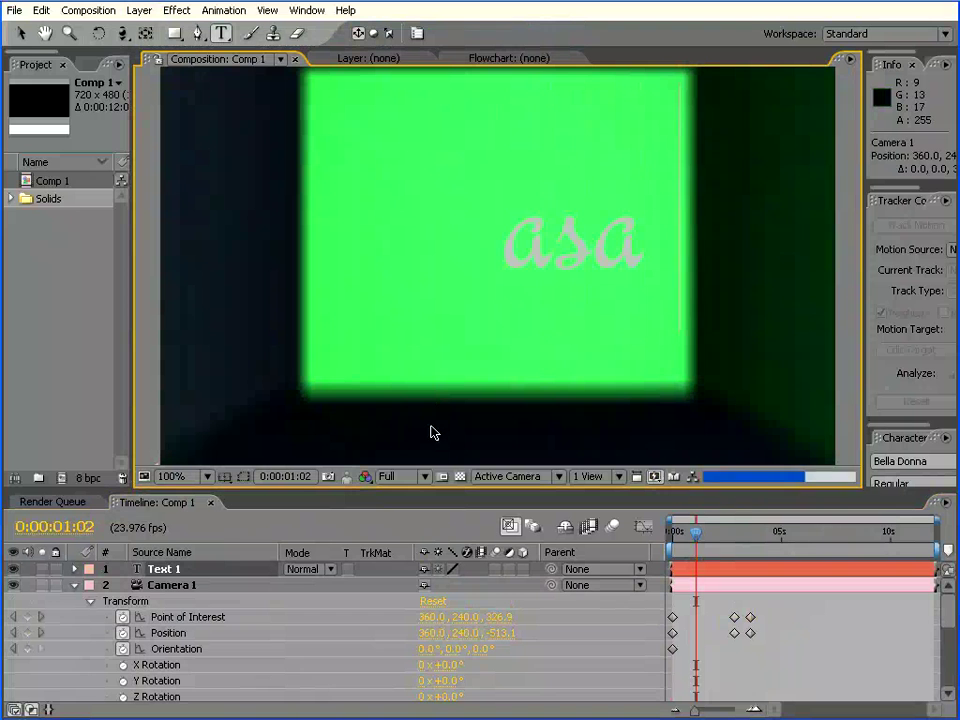
type("studi")
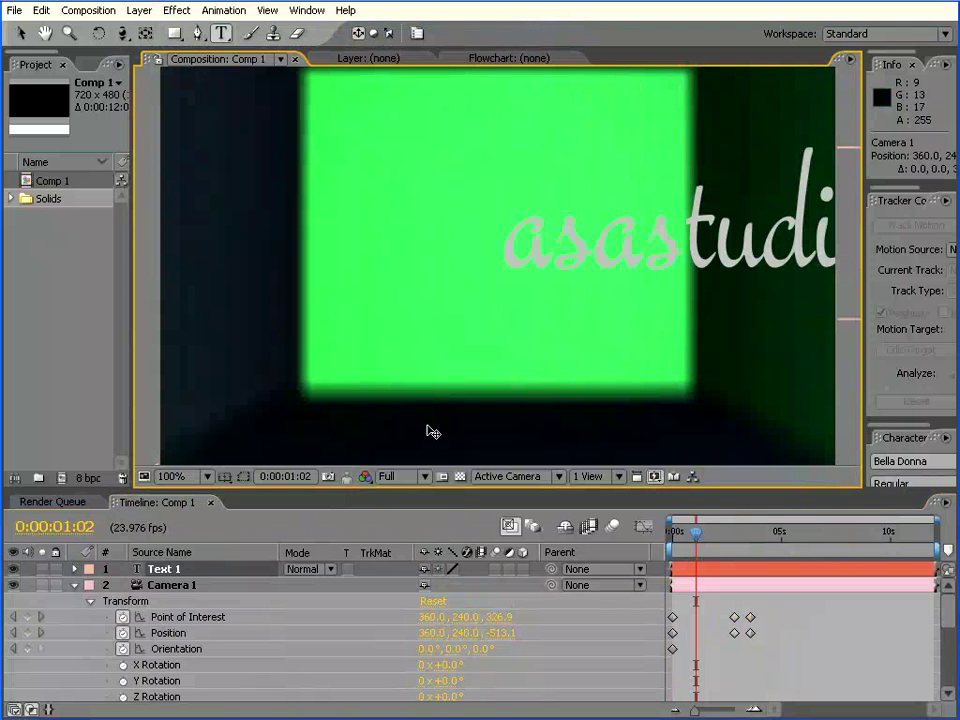
left_click(542, 479)
left_click(528, 580)
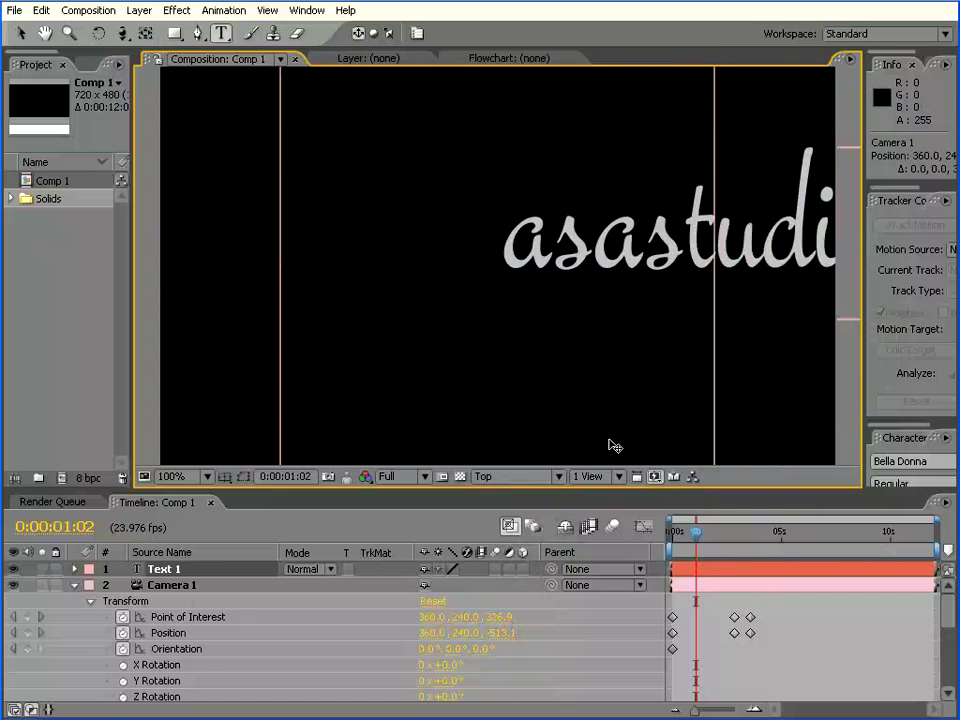
Step: Commit the asastudio.org text and make its layer 3D
key("KP_Enter")
key("comma")
key("comma")
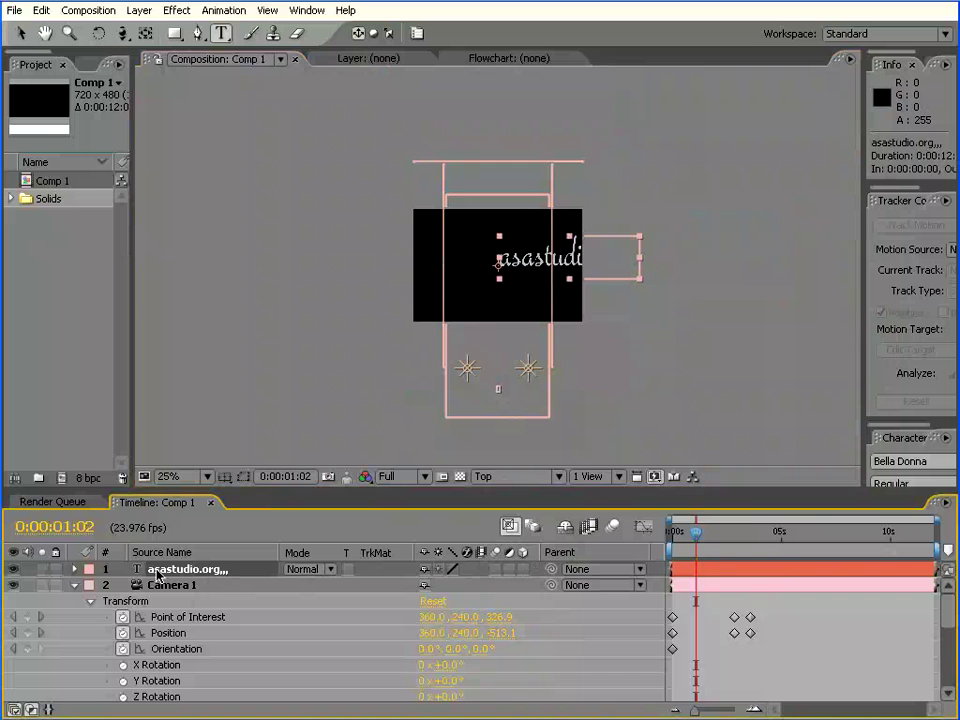
left_click(523, 569)
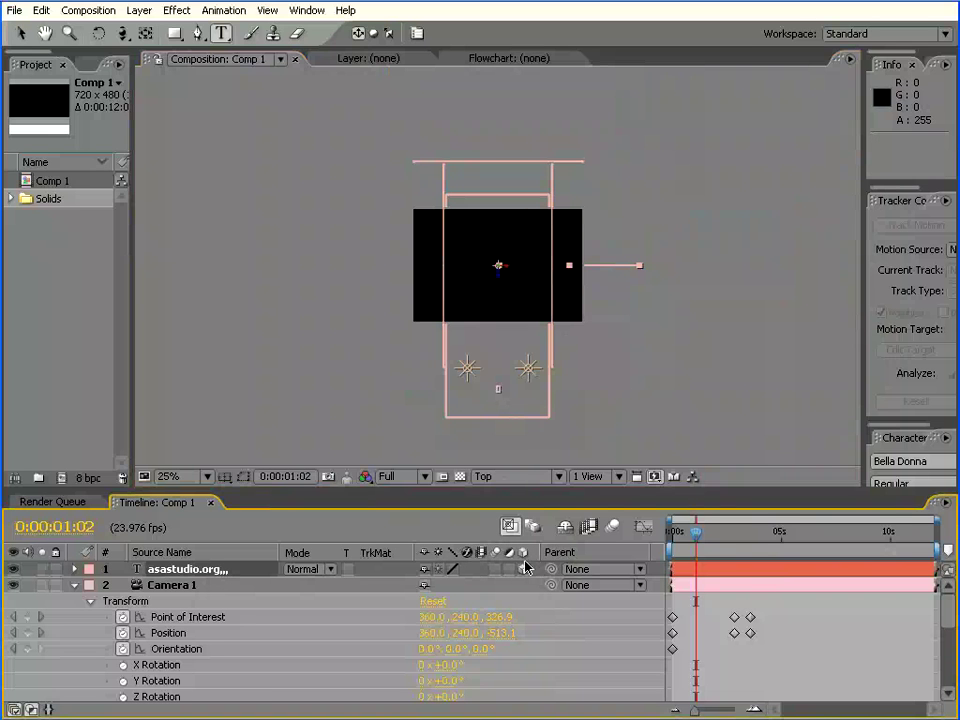
Step: Move the text up and left to X 72 in Top view, then return to Active Camera
left_click(20, 33)
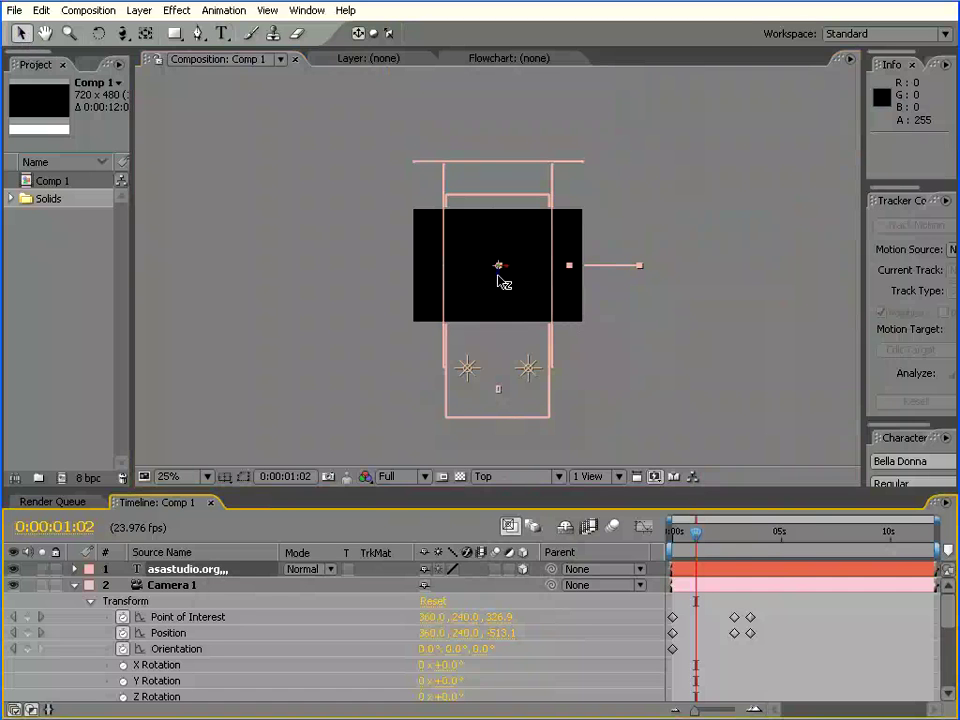
left_click_drag(499, 276, 497, 75)
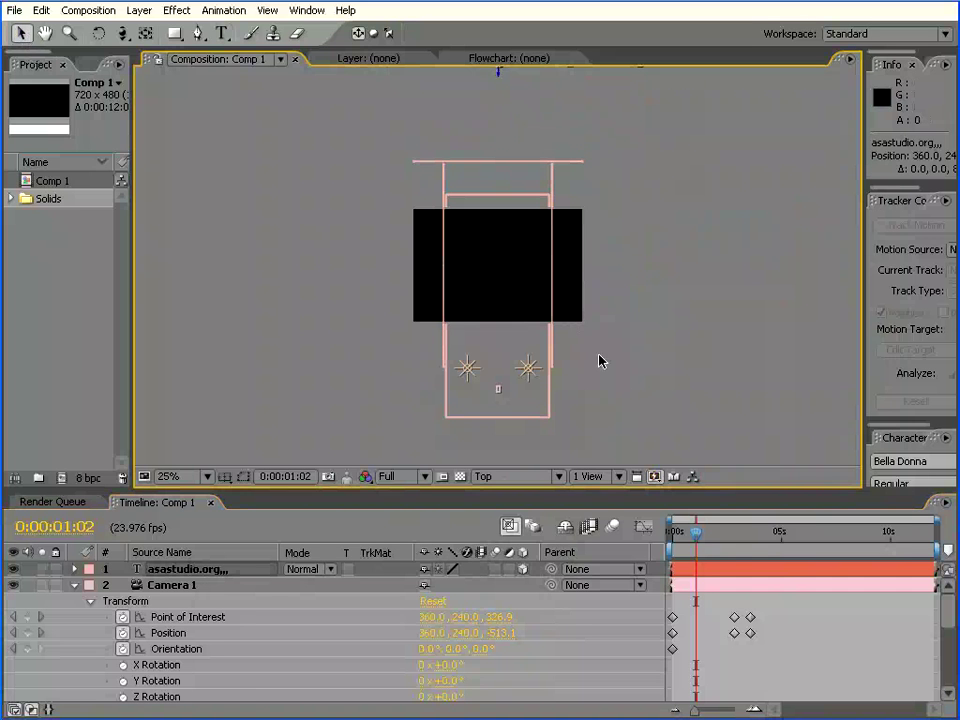
key("comma")
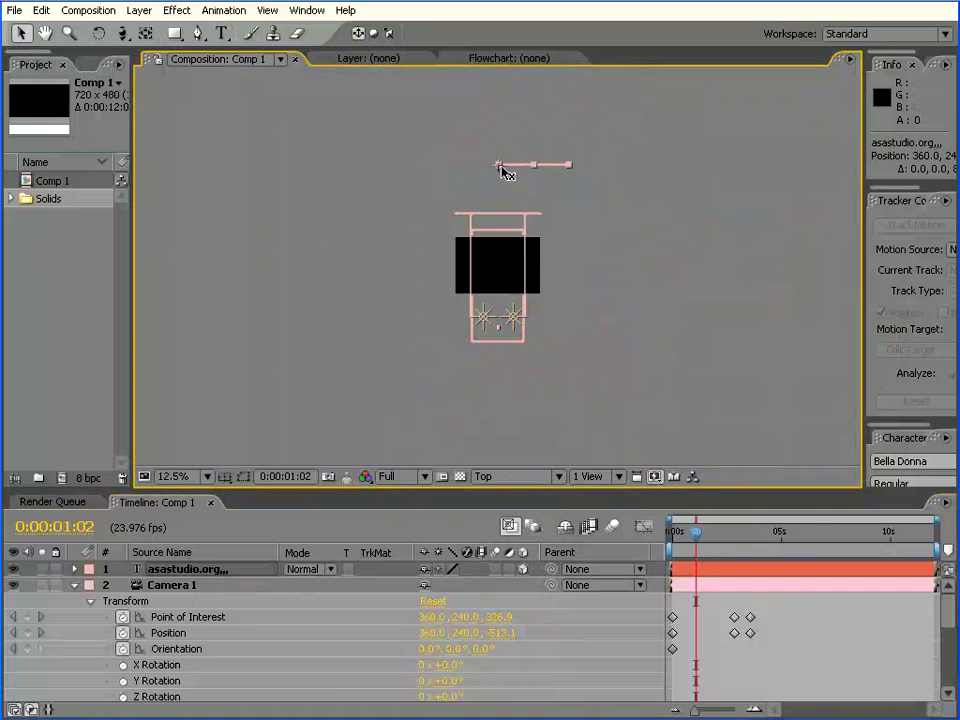
left_click_drag(503, 172, 507, 108)
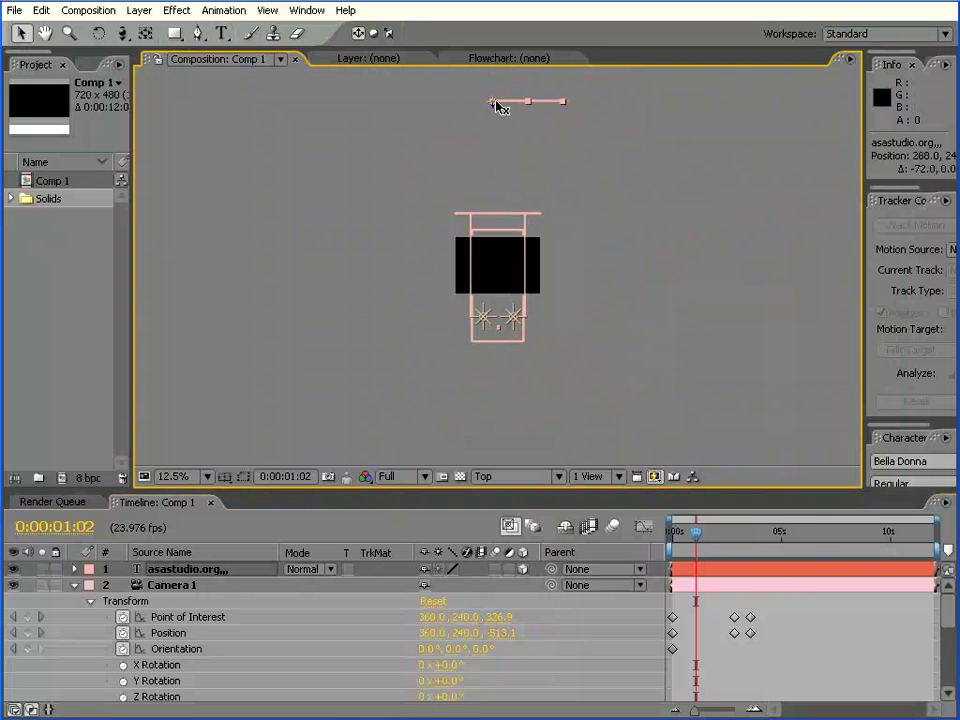
left_click_drag(507, 108, 475, 107)
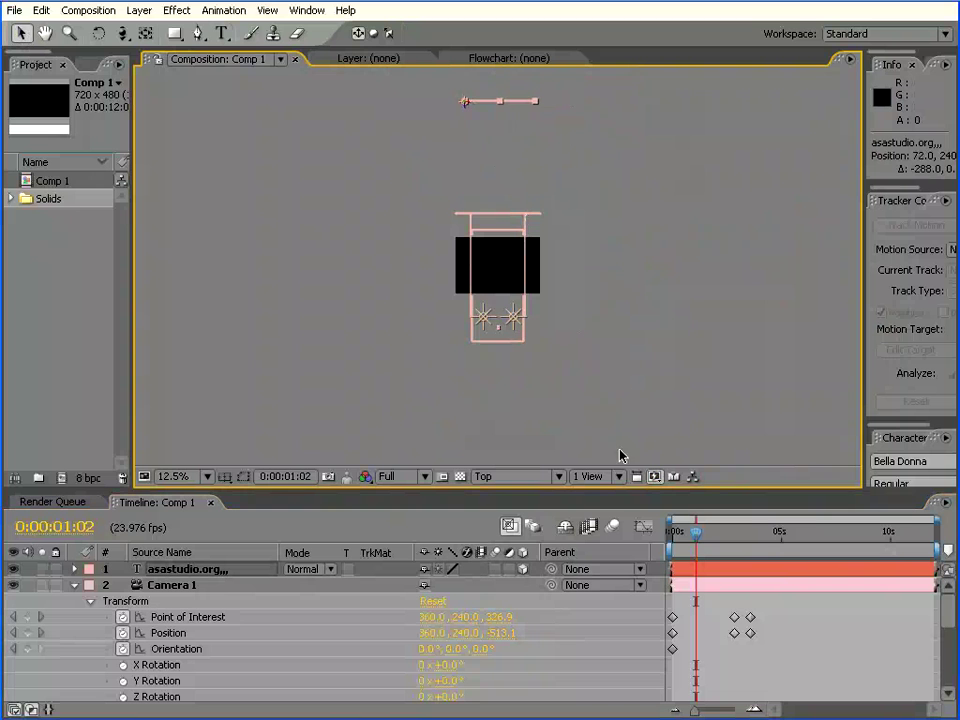
left_click(535, 477)
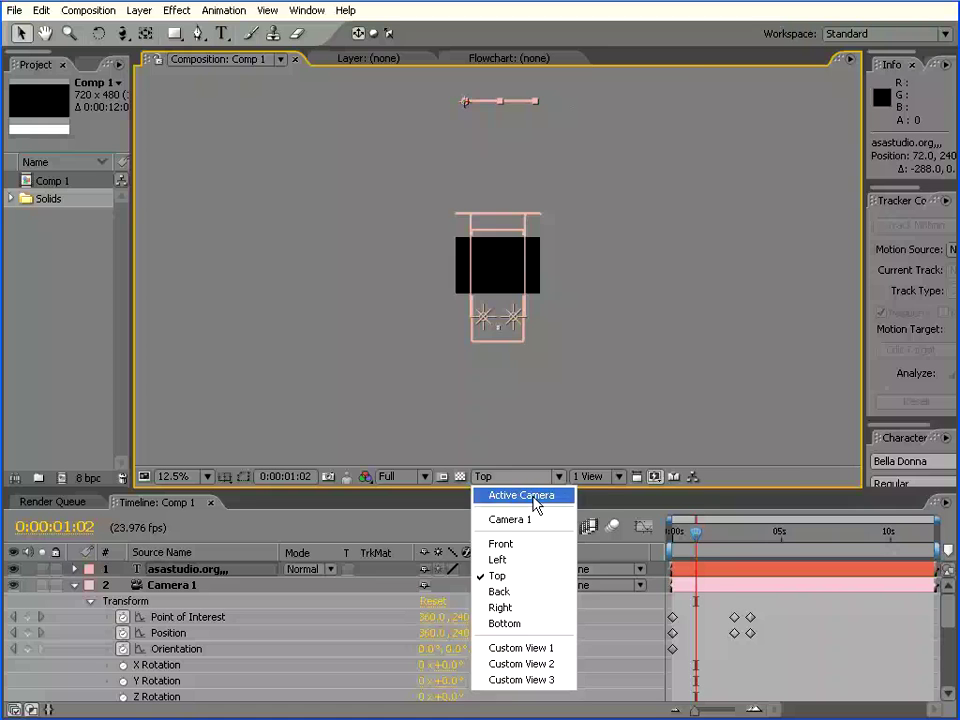
left_click(533, 496)
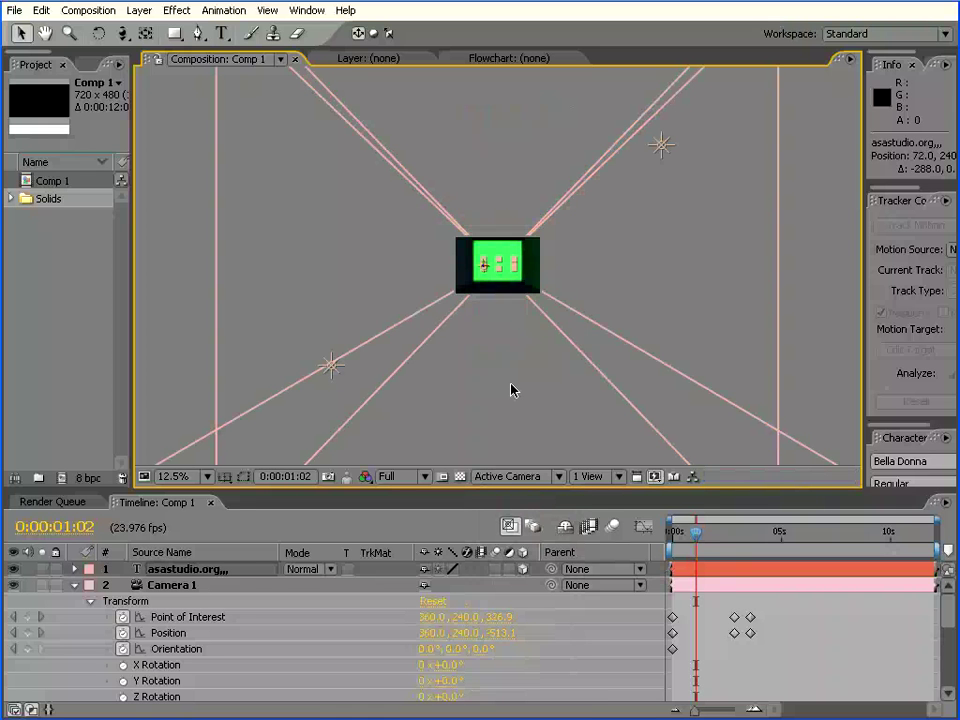
Step: Zoom the viewer back in, enlarge the Composition panel, and scrub to the camera move's start
key("period")
key("period")
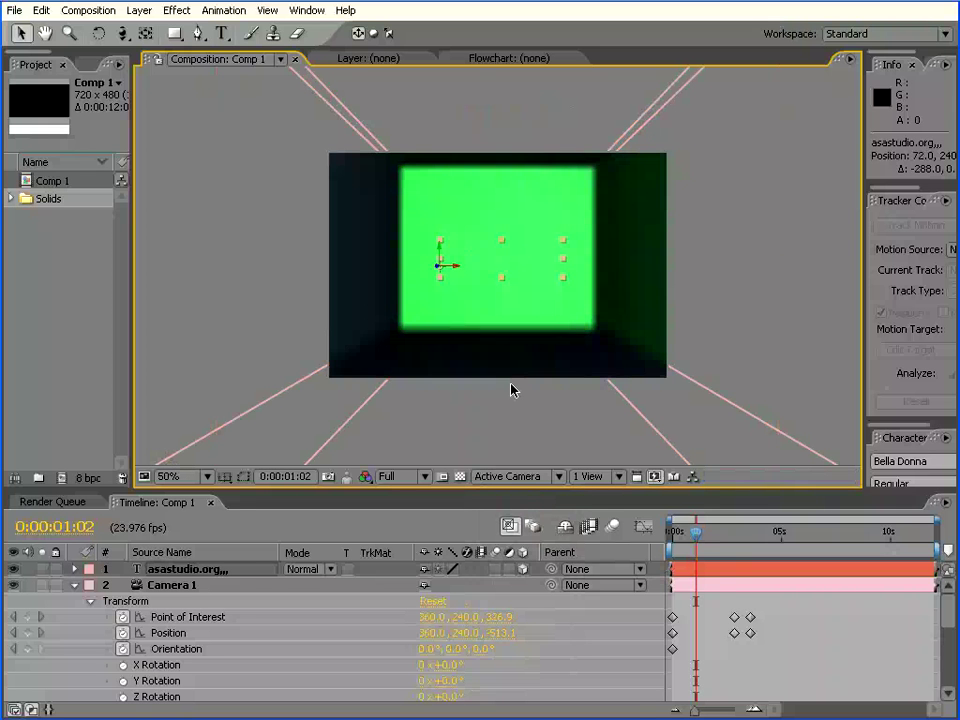
key("period")
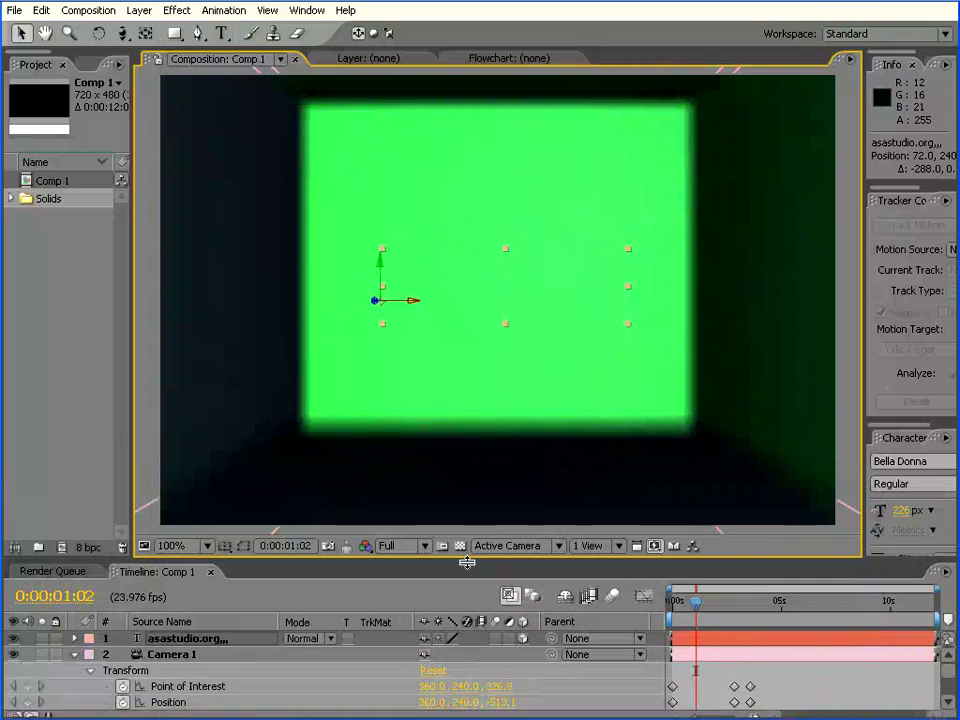
left_click_drag(481, 487, 478, 589)
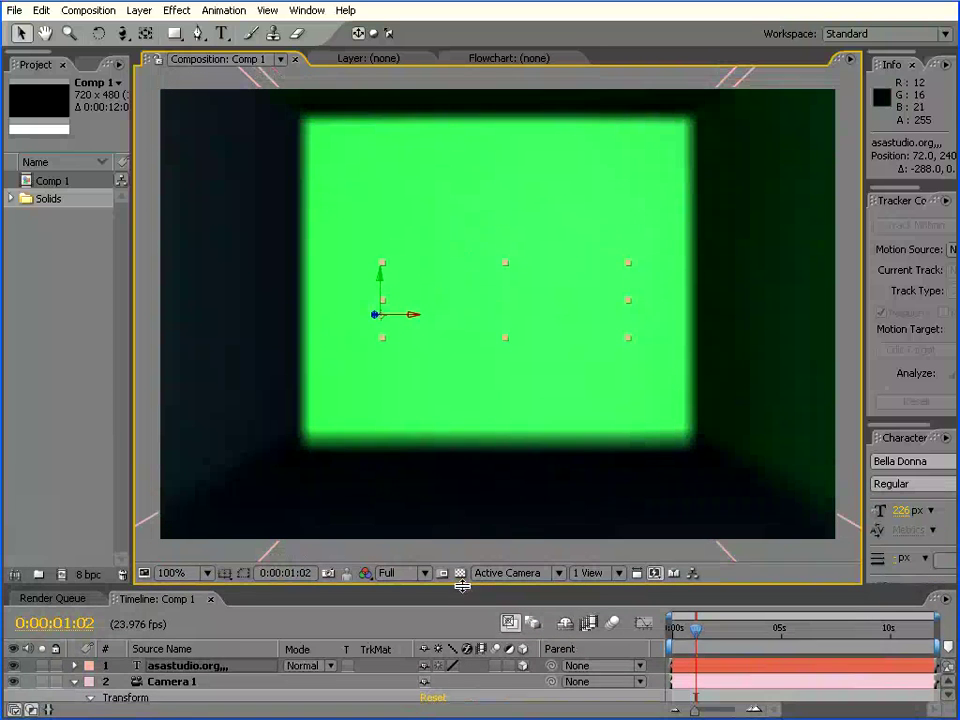
mouse_move(702, 637)
left_mouse_down()
mouse_move(663, 637)
mouse_move(825, 635)
mouse_move(792, 635)
left_mouse_up()
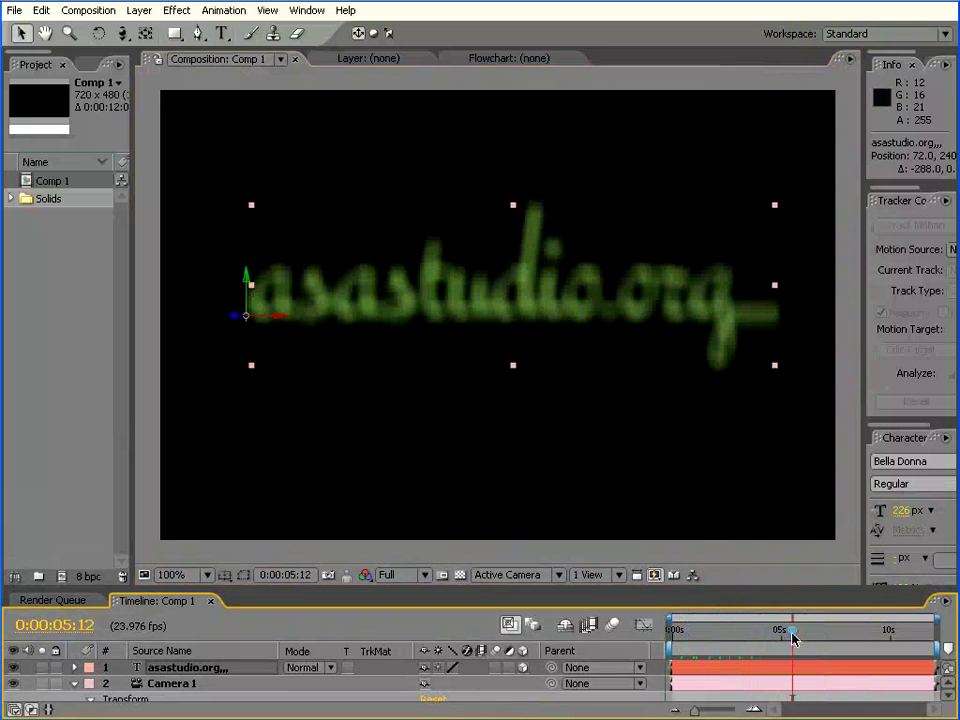
Step: Dolly Camera 1 forward past the asastudio.org text and scrub the timeline to preview the blurred push-in
left_click(122, 33)
mouse_move(516, 294)
left_mouse_down()
mouse_move(519, 347)
mouse_move(519, 167)
mouse_move(508, 95)
mouse_move(513, 424)
mouse_move(514, 283)
left_mouse_up()
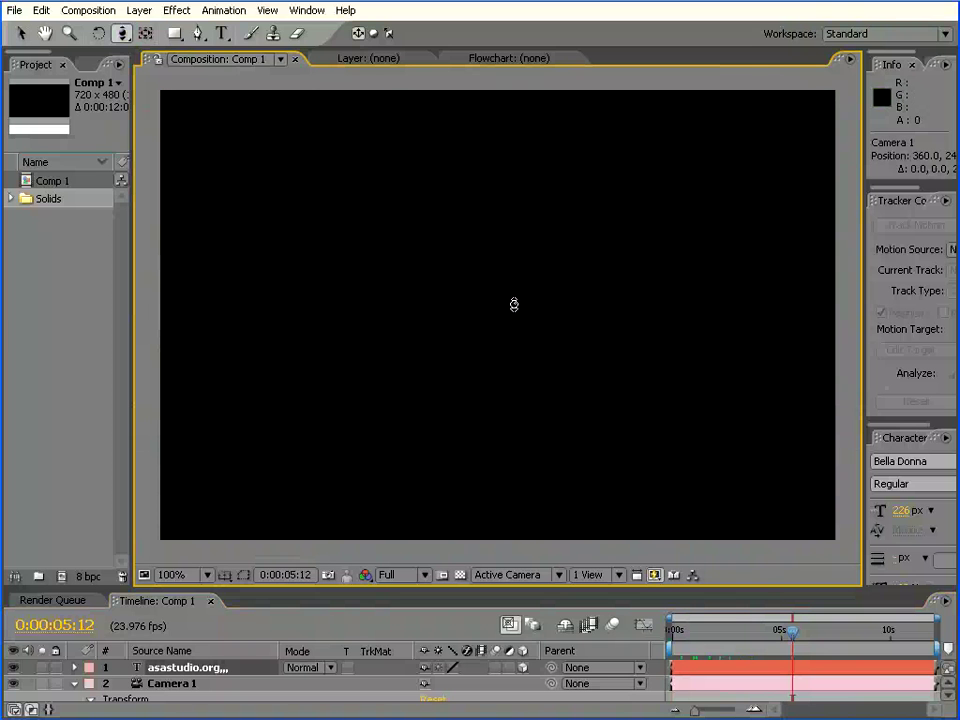
left_click_drag(781, 633, 630, 635)
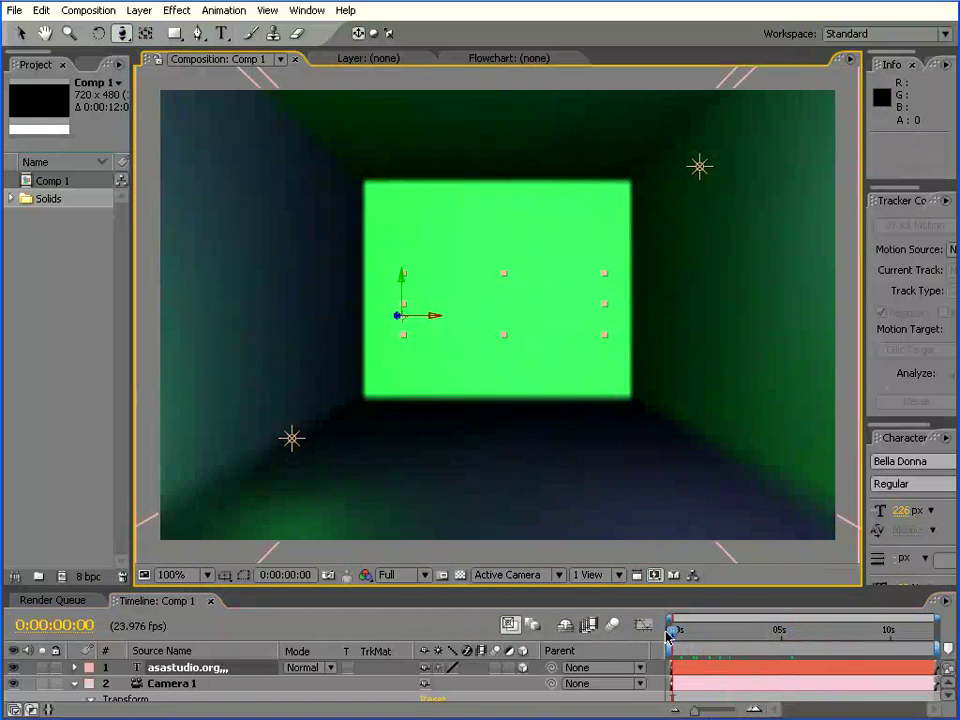
mouse_move(677, 635)
left_mouse_down()
mouse_move(786, 636)
mouse_move(672, 636)
mouse_move(770, 622)
left_mouse_up()
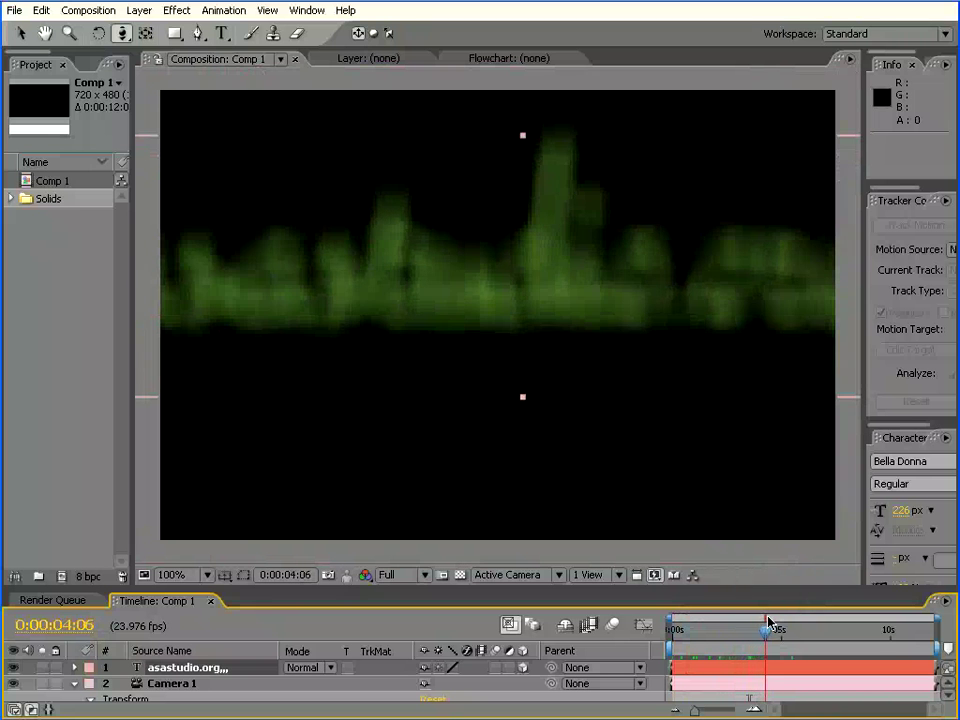